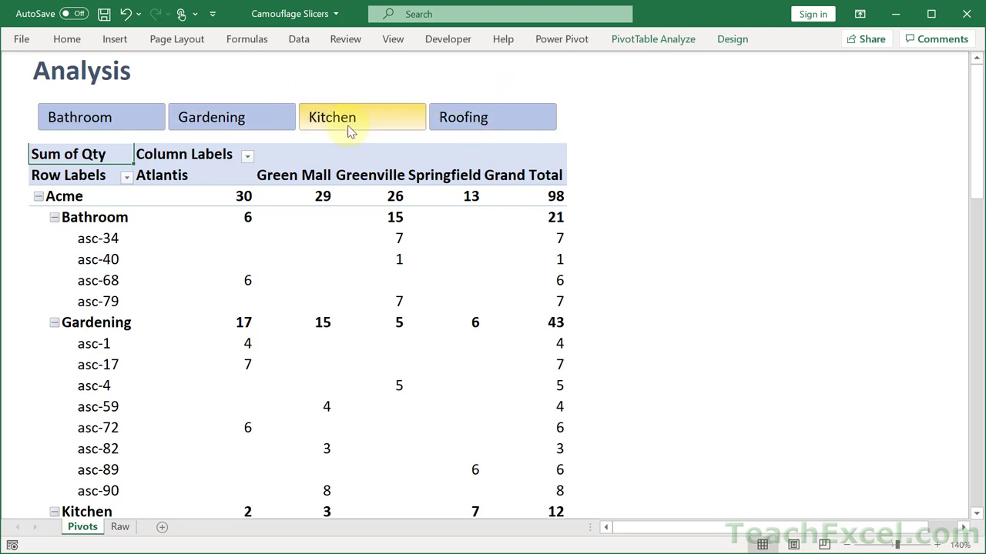
# Step: Filter the pivot table through Gardening and Kitchen to Roofing, leaving Acme at 22 and Cyberdyne at 17
pyautogui.click(242, 120)
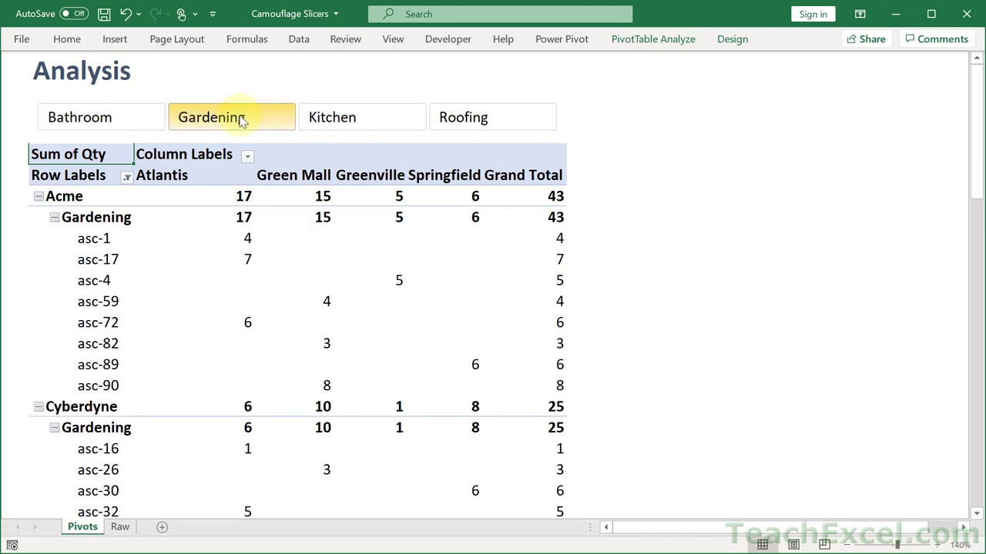
pyautogui.click(356, 121)
pyautogui.click(476, 124)
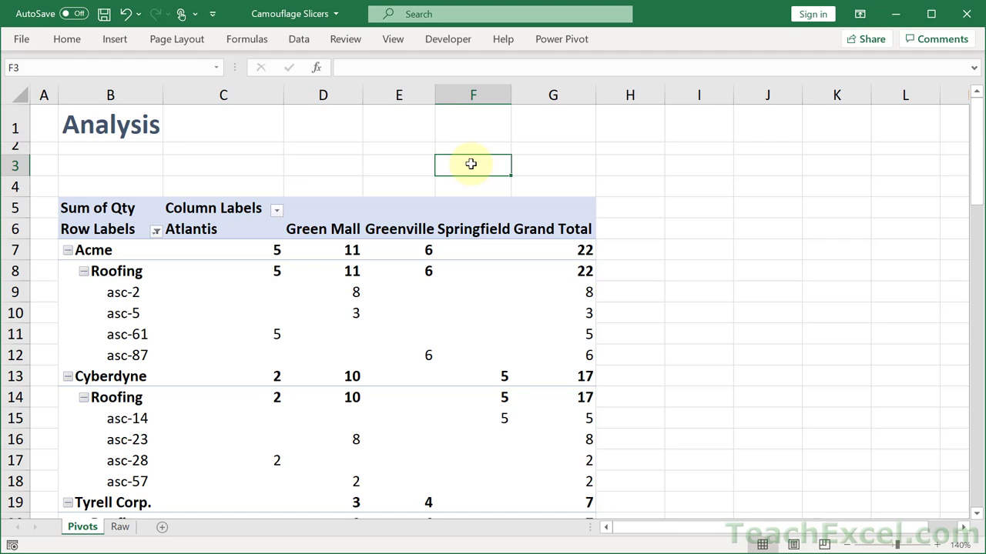
pyautogui.click(393, 40)
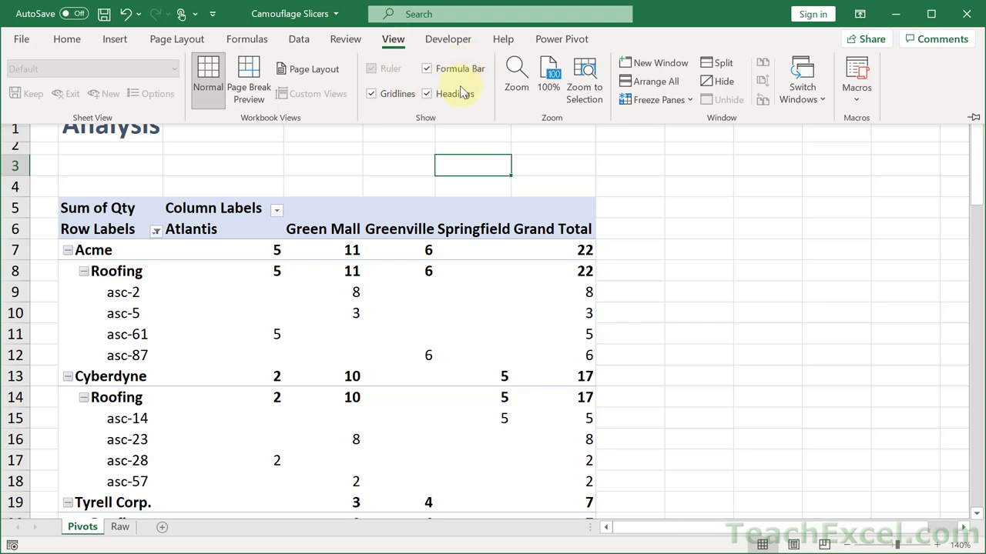
pyautogui.click(392, 42)
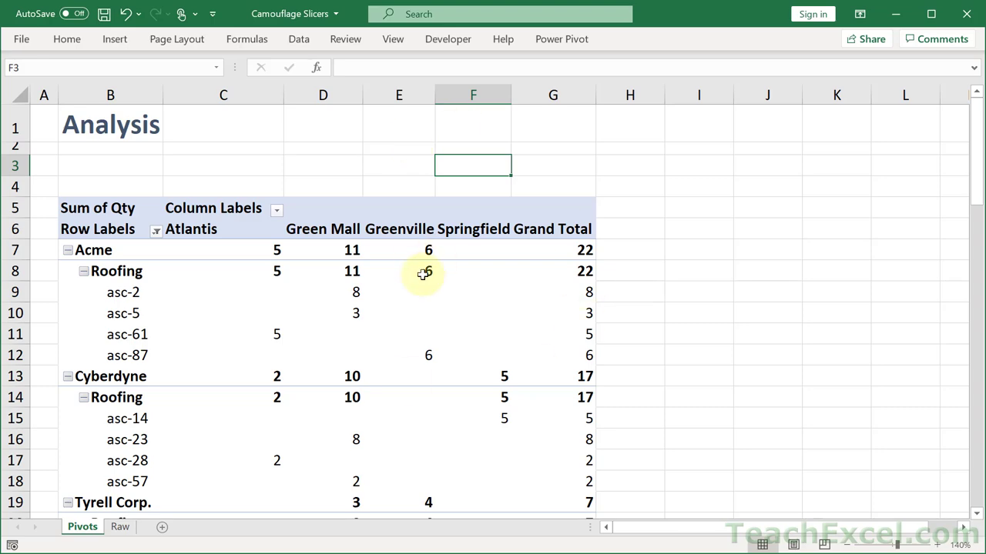
pyautogui.click(118, 528)
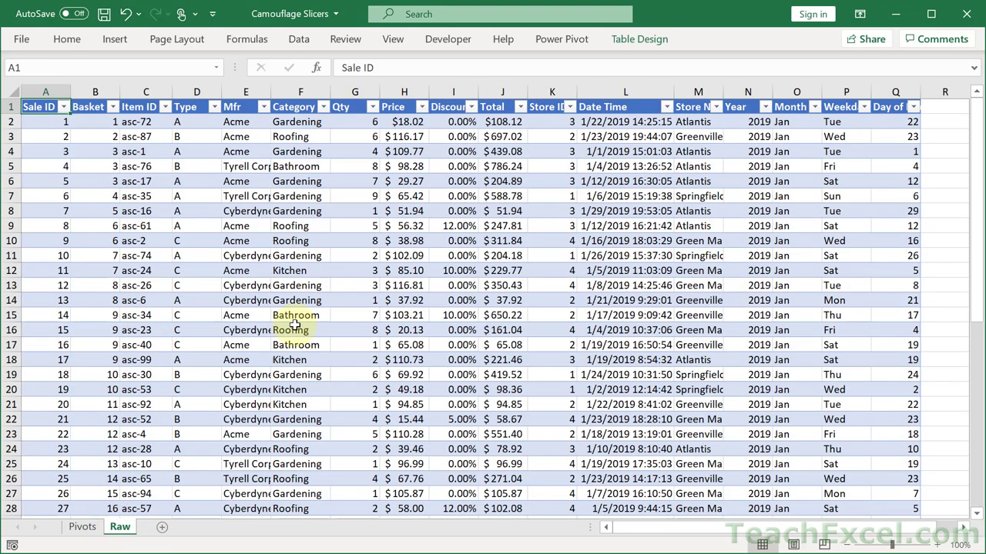
pyautogui.click(83, 528)
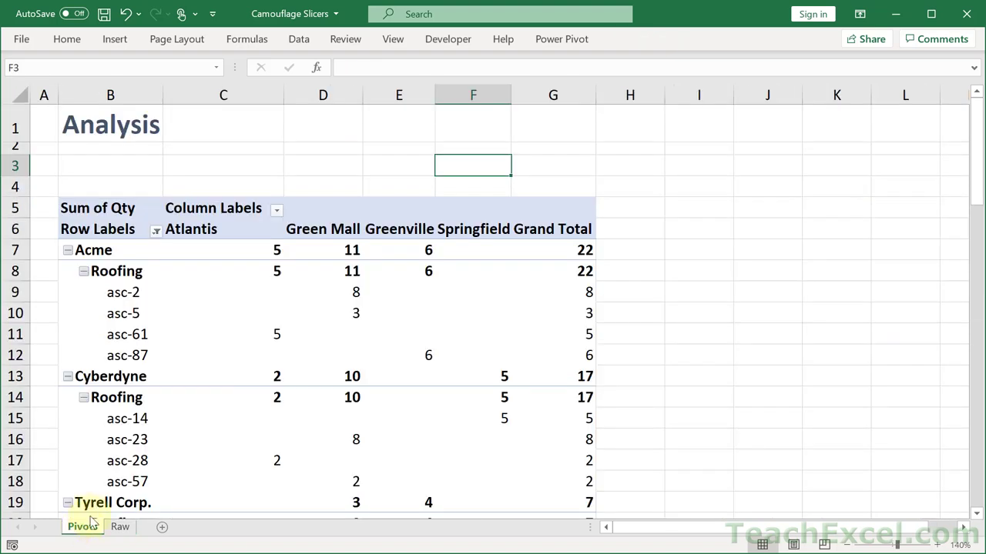
pyautogui.click(396, 274)
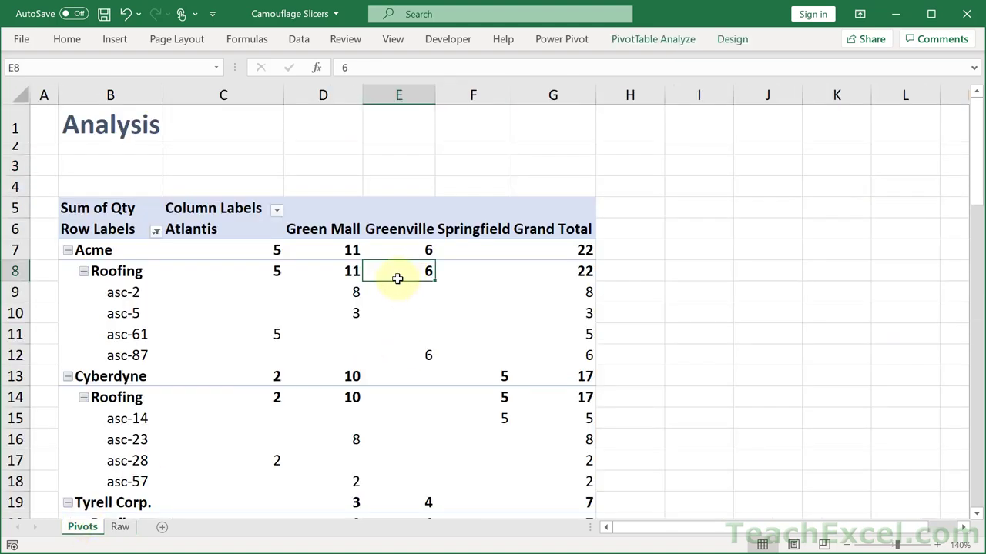
# Step: Insert a Category slicer from PivotTable Analyze and drag it over the pivot table
pyautogui.click(667, 40)
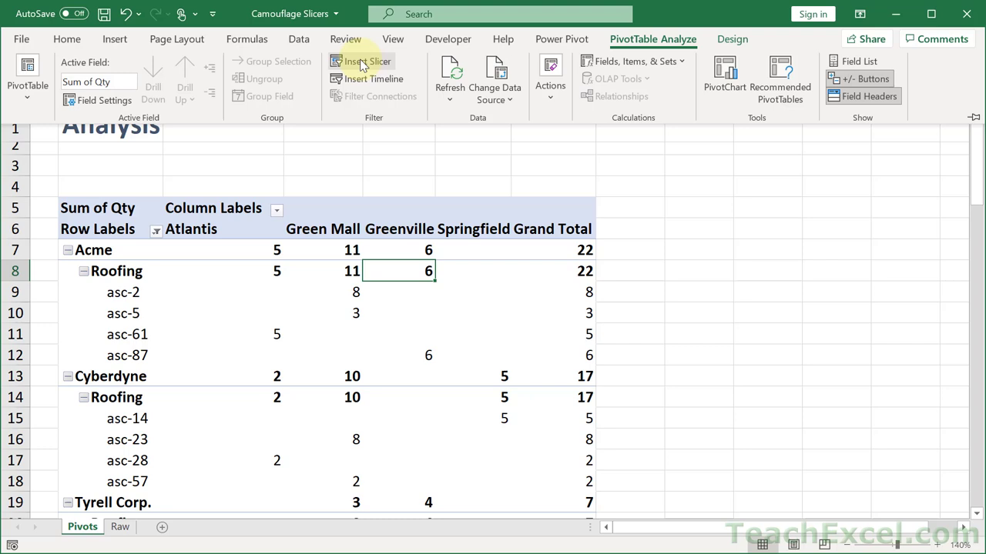
pyautogui.click(362, 63)
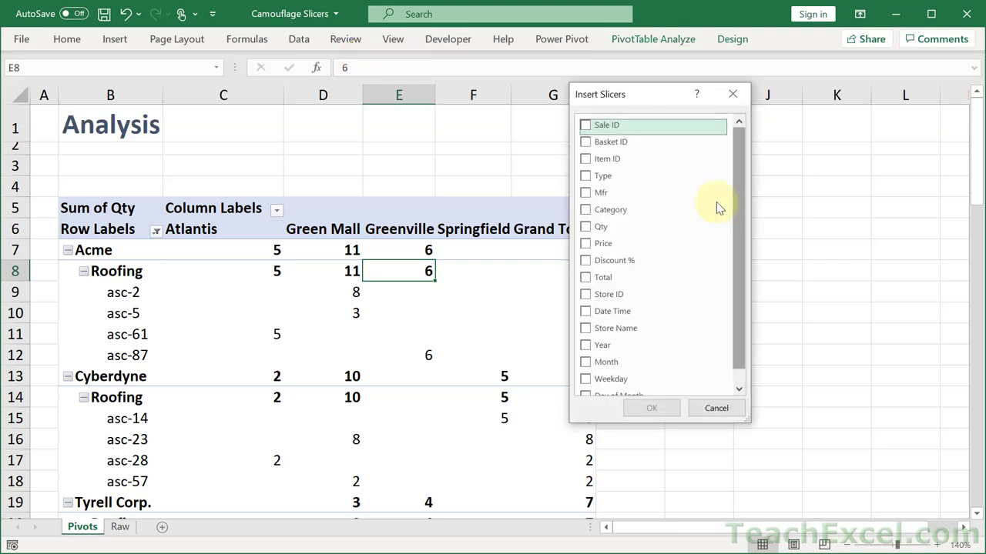
pyautogui.click(587, 211)
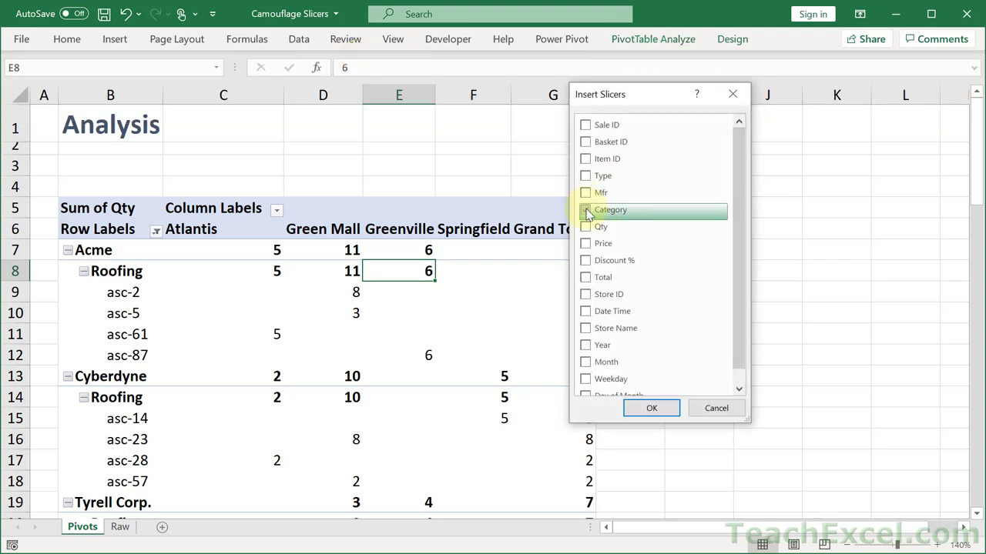
pyautogui.click(653, 410)
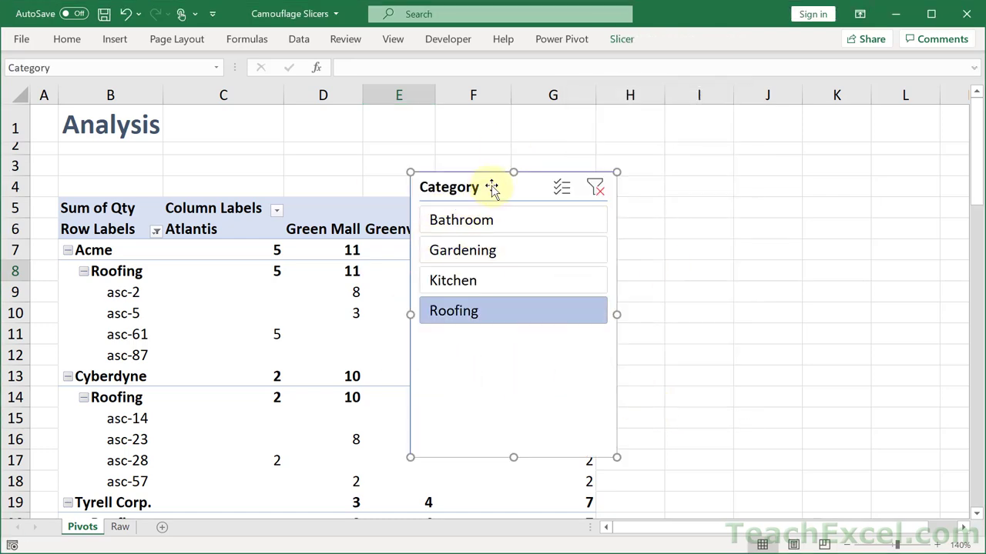
pyautogui.moveTo(489, 188); pyautogui.dragTo(298, 229)
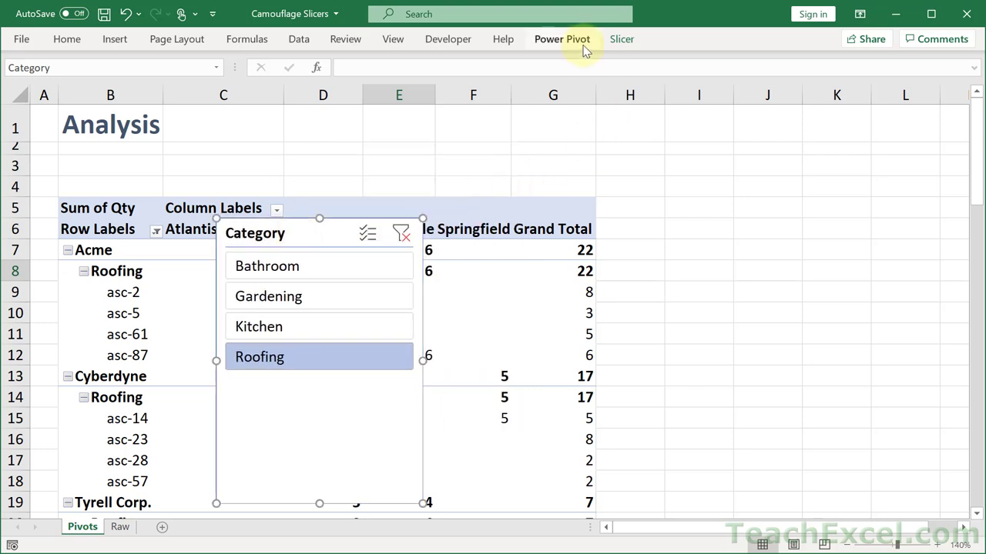
# Step: Move the slicer up near the Analysis title and turn off Display header in Slicer Settings
pyautogui.doubleClick(622, 39)
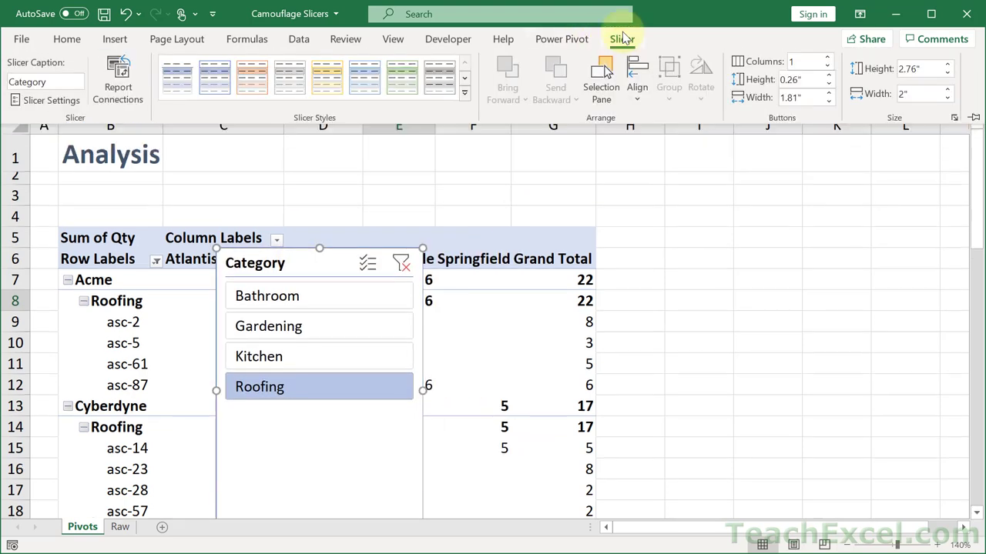
pyautogui.moveTo(322, 311); pyautogui.dragTo(357, 221)
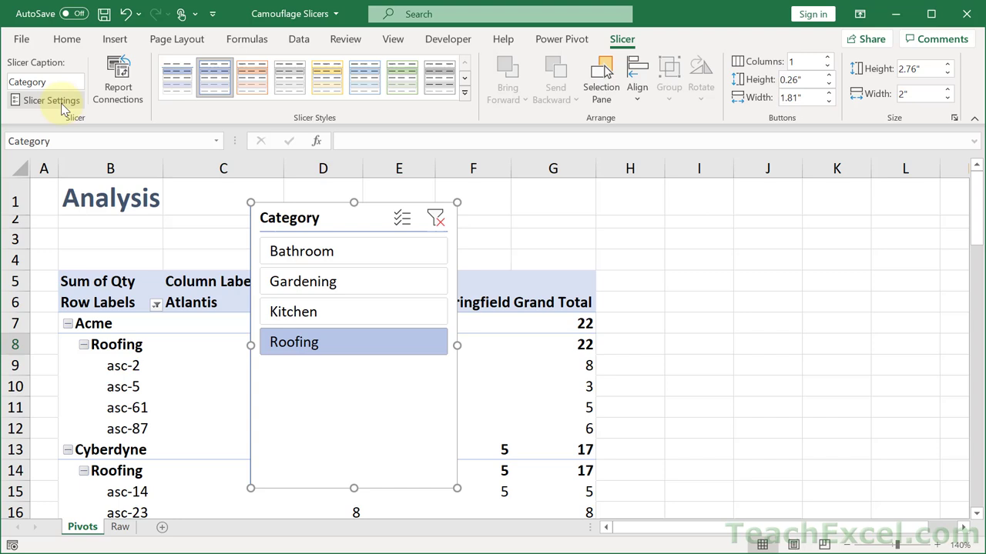
pyautogui.rightClick(338, 213)
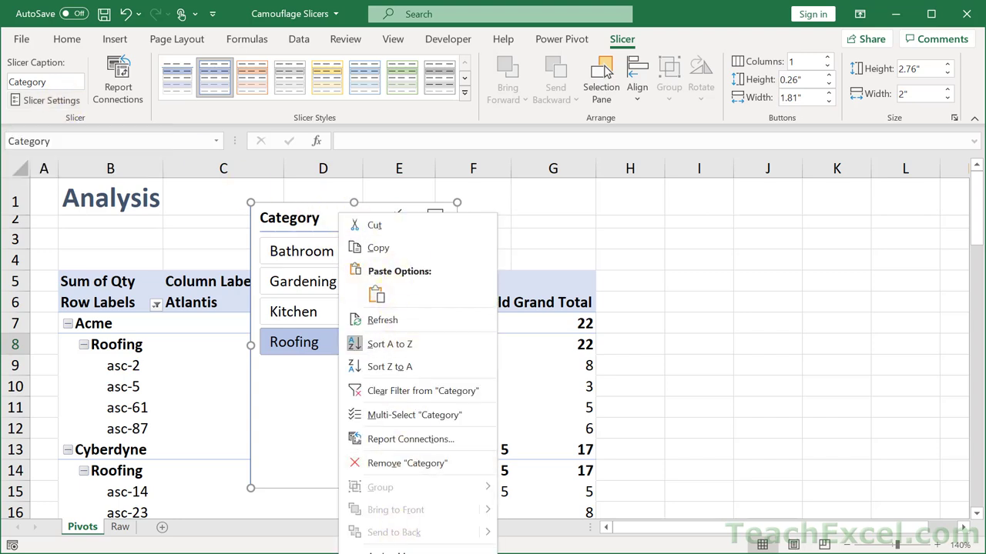
pyautogui.click(389, 551)
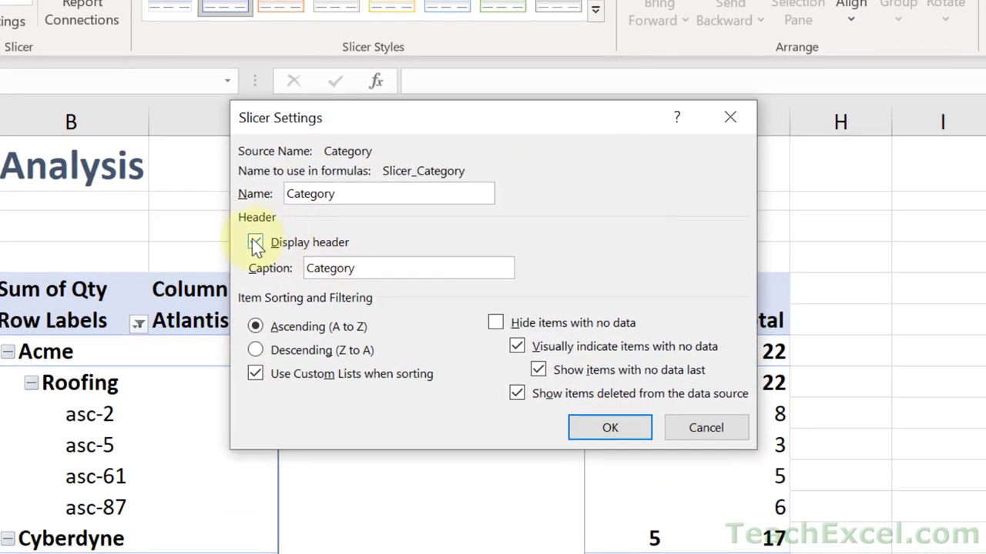
pyautogui.click(256, 244)
pyautogui.click(256, 243)
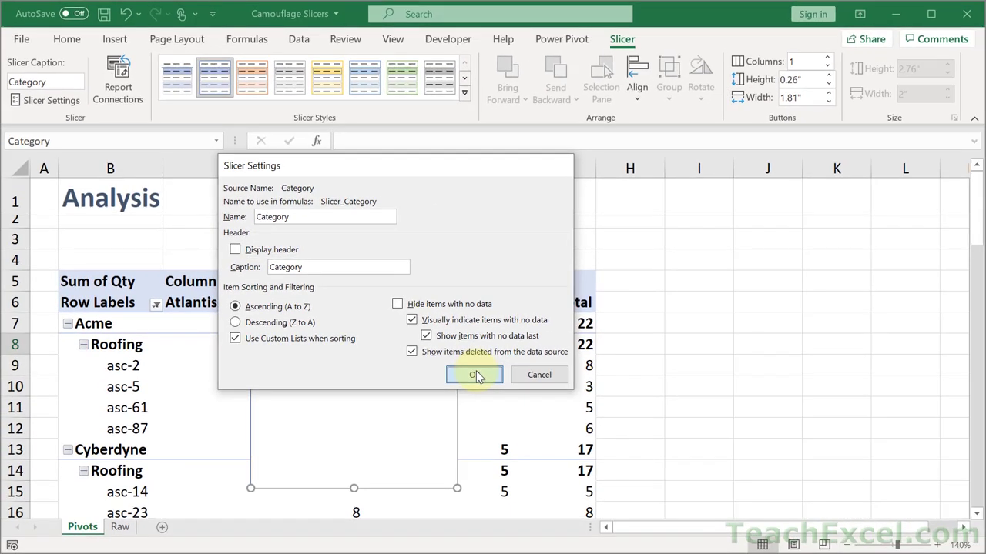
pyautogui.click(519, 392)
# Step: Resize the slicer to 1.44" tall and 5.19" wide, spanning columns A–G over the pivot table
pyautogui.moveTo(416, 452); pyautogui.dragTo(229, 455)
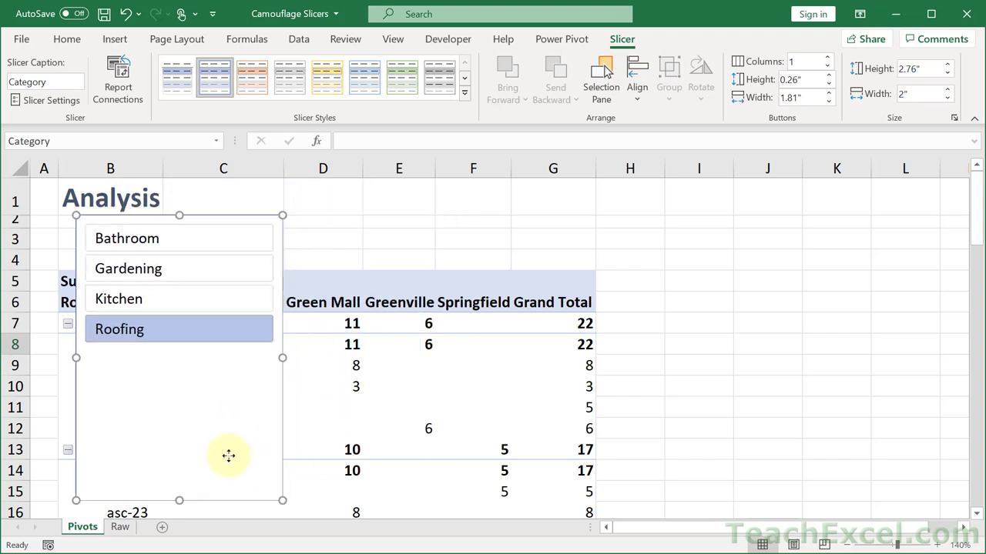
pyautogui.moveTo(179, 500); pyautogui.dragTo(179, 364)
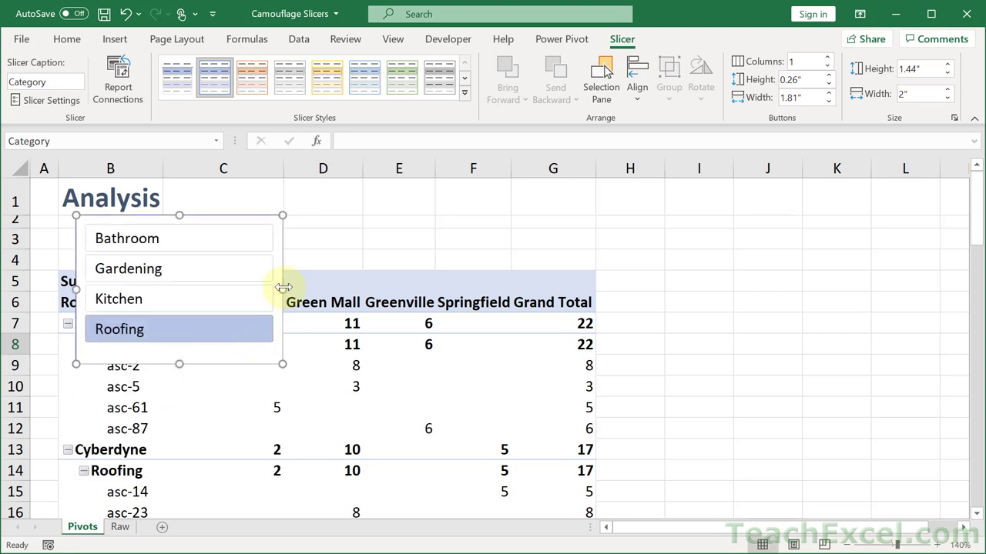
pyautogui.moveTo(283, 287); pyautogui.dragTo(583, 294)
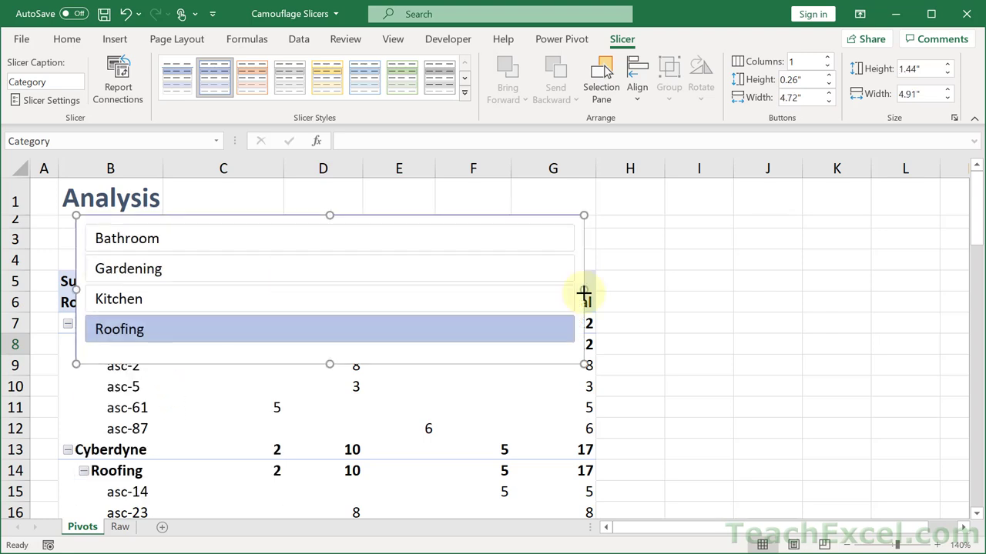
pyautogui.click(637, 92)
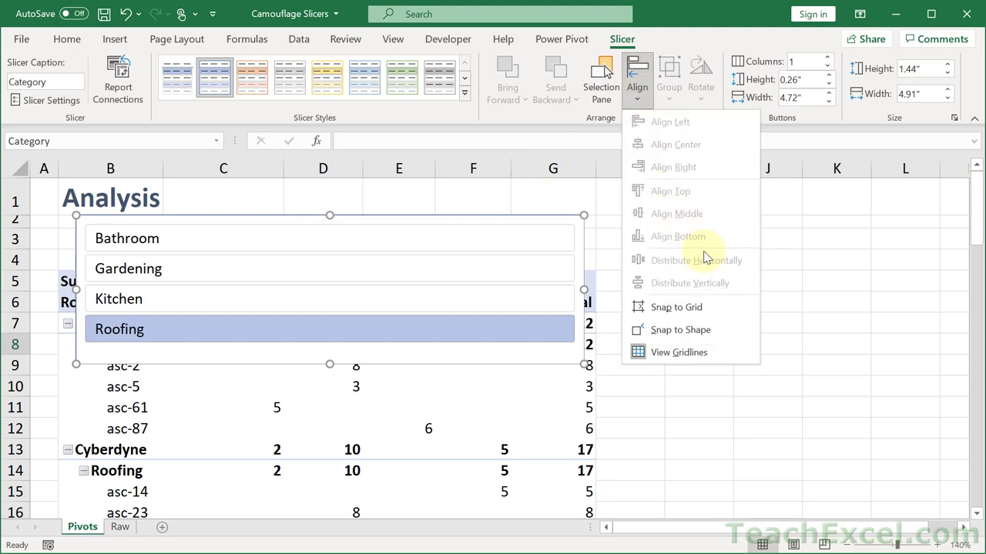
pyautogui.click(681, 330)
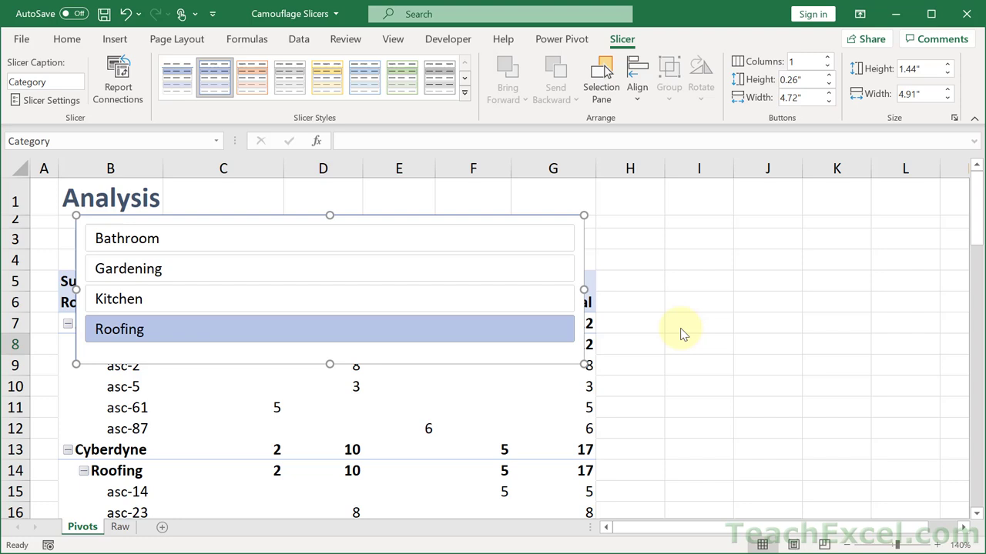
pyautogui.click(635, 91)
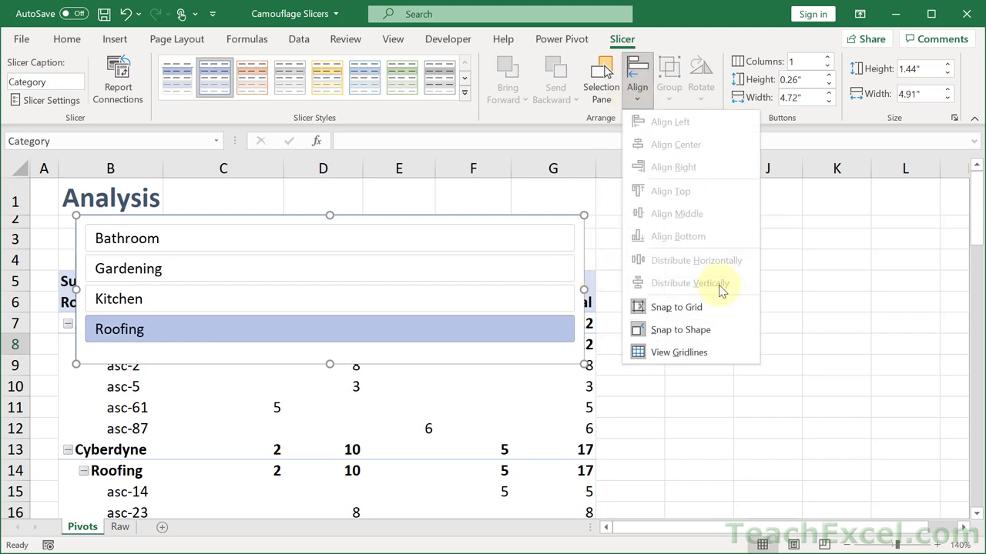
pyautogui.click(587, 288)
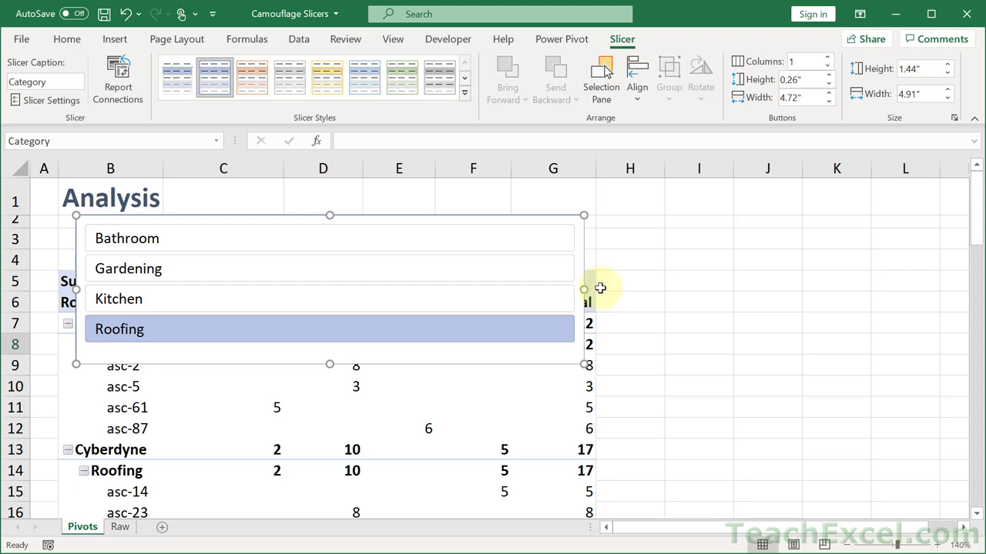
pyautogui.moveTo(581, 289); pyautogui.dragTo(595, 290)
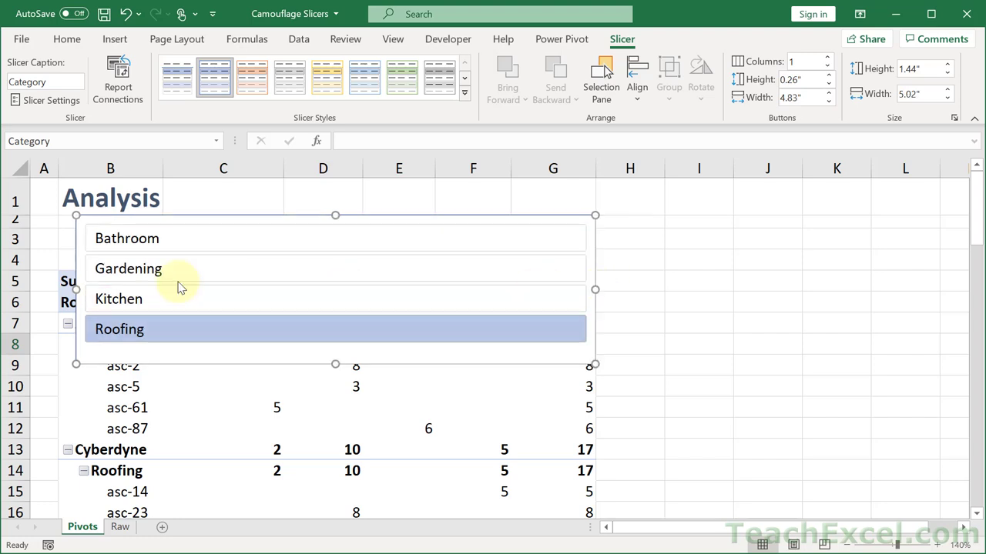
pyautogui.moveTo(75, 291); pyautogui.dragTo(59, 291)
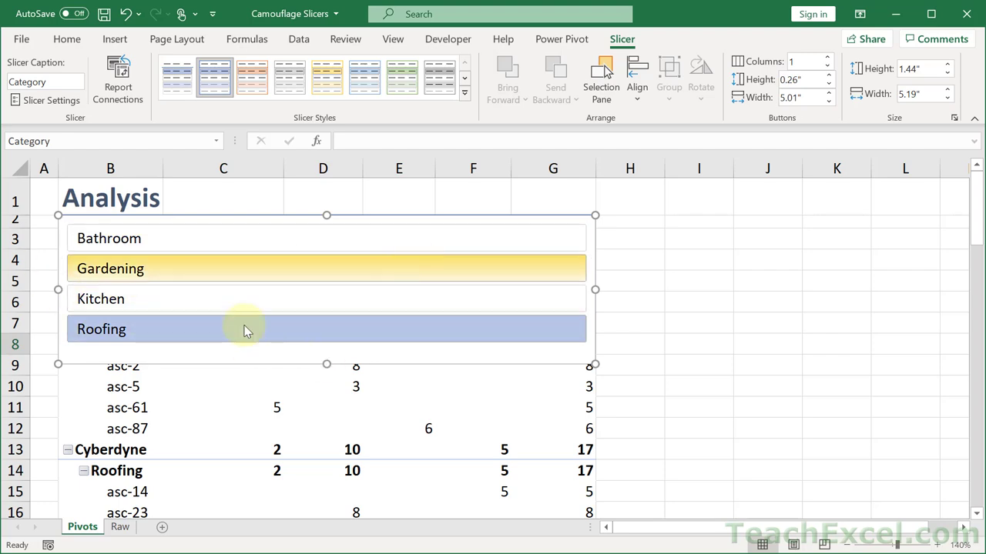
# Step: Toggle Snap to Grid in the slicer's Align options
pyautogui.click(638, 89)
pyautogui.click(693, 312)
pyautogui.click(637, 85)
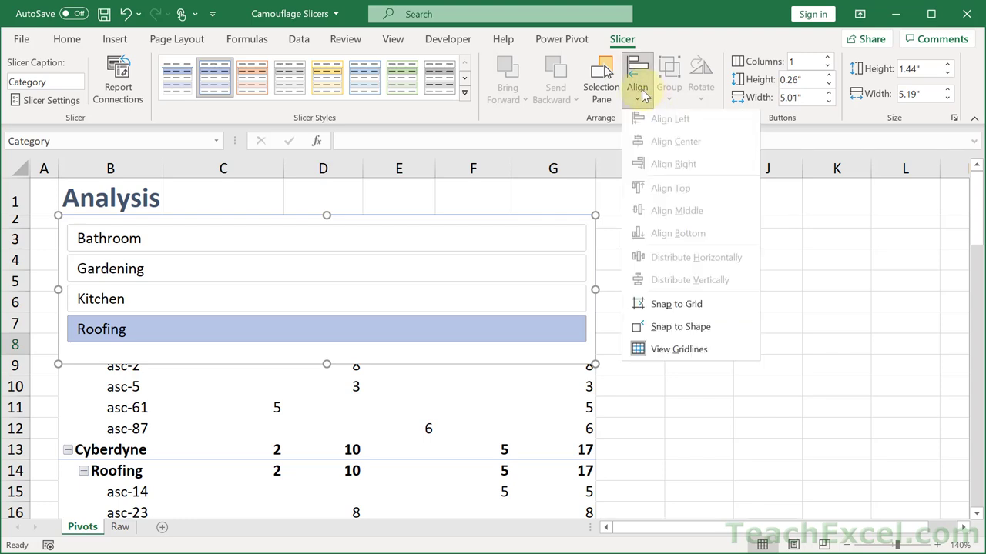
pyautogui.click(638, 86)
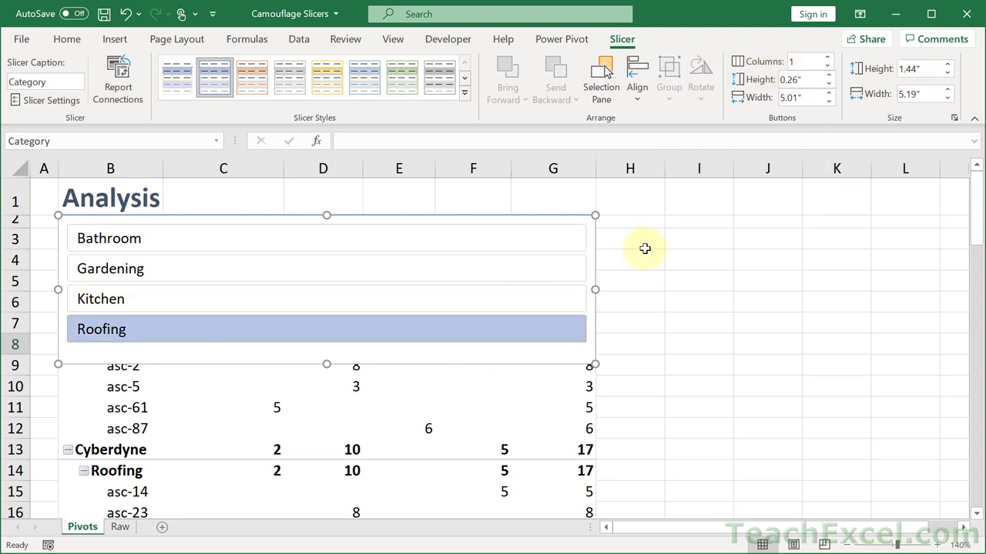
# Step: Set Slicer Columns to 4 and shrink the slicer to a 0.46" strip above the pivot table
pyautogui.click(828, 59)
pyautogui.click(828, 60)
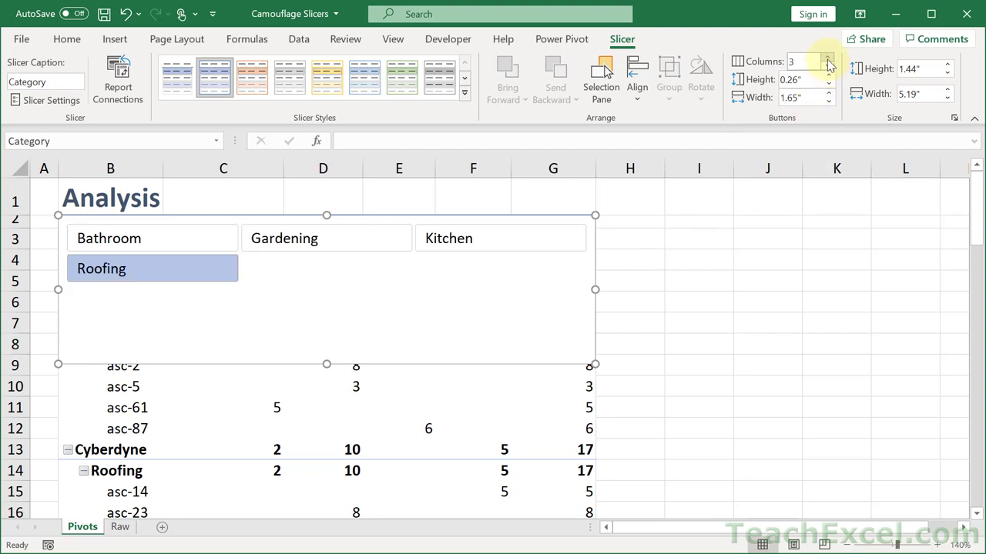
pyautogui.click(829, 59)
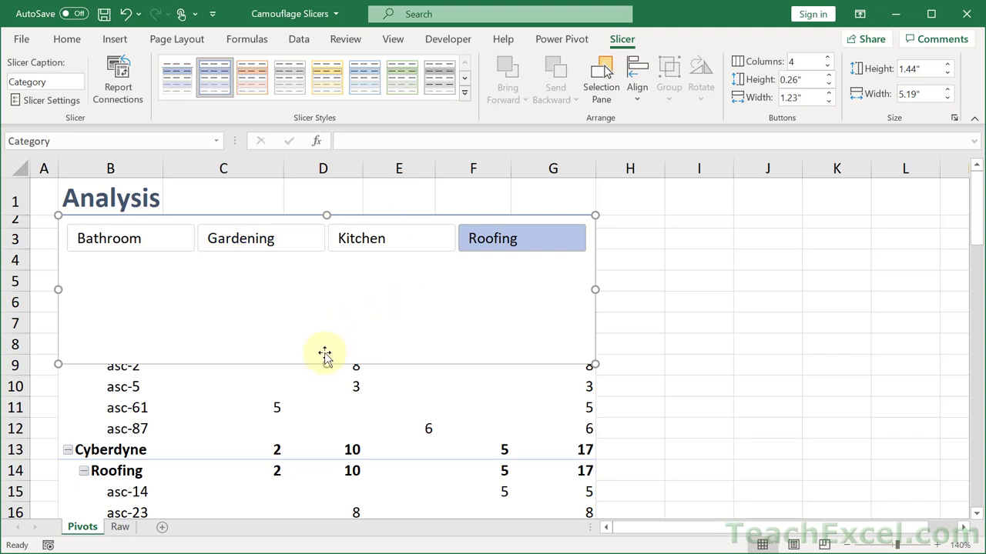
pyautogui.moveTo(325, 364); pyautogui.dragTo(312, 263)
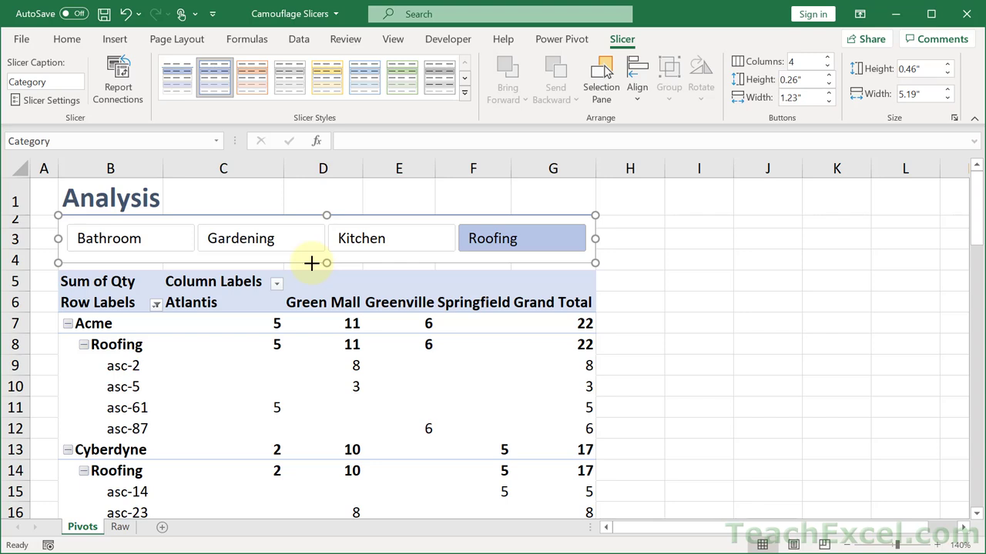
pyautogui.click(684, 224)
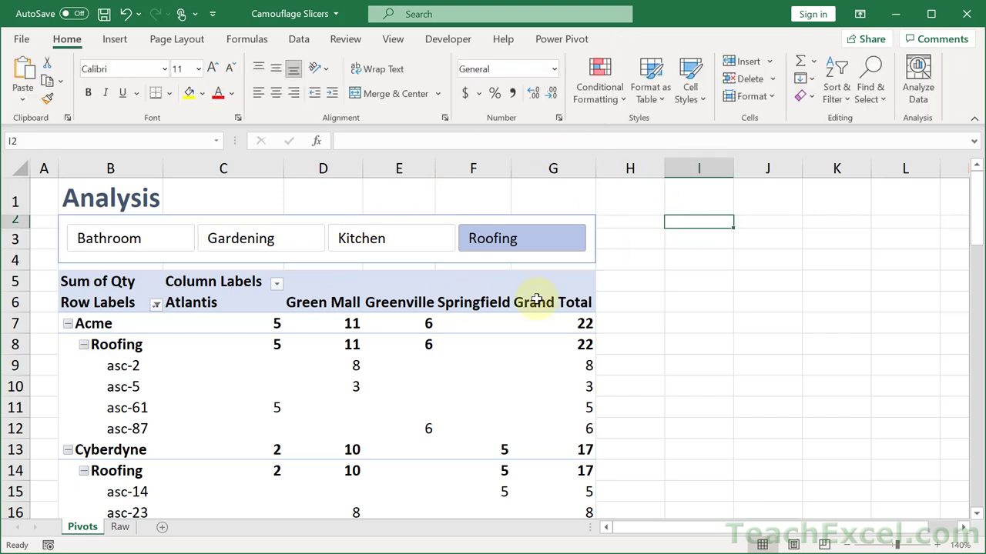
# Step: Uncheck Gridlines on the View tab and select an empty cell beside the slicer
pyautogui.click(393, 39)
pyautogui.click(372, 93)
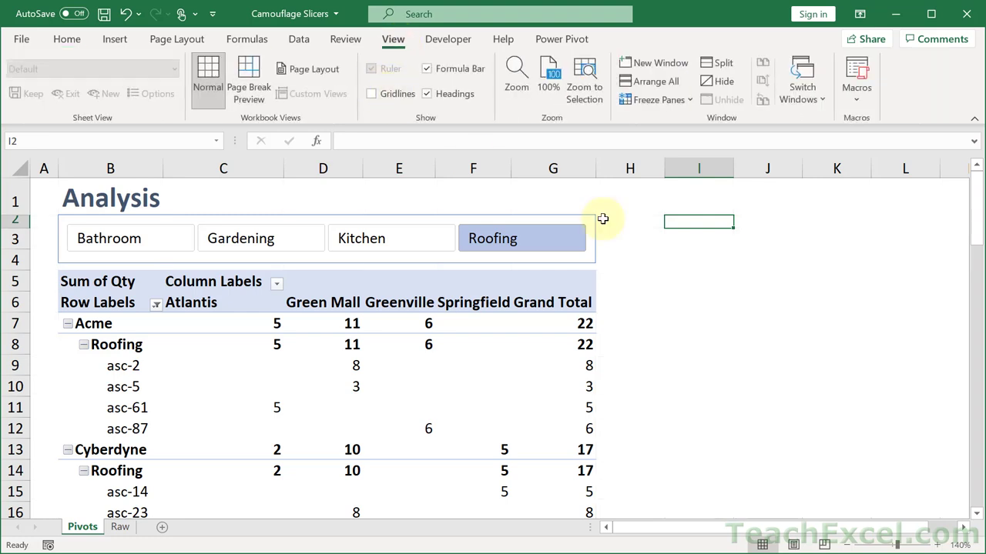
pyautogui.click(683, 260)
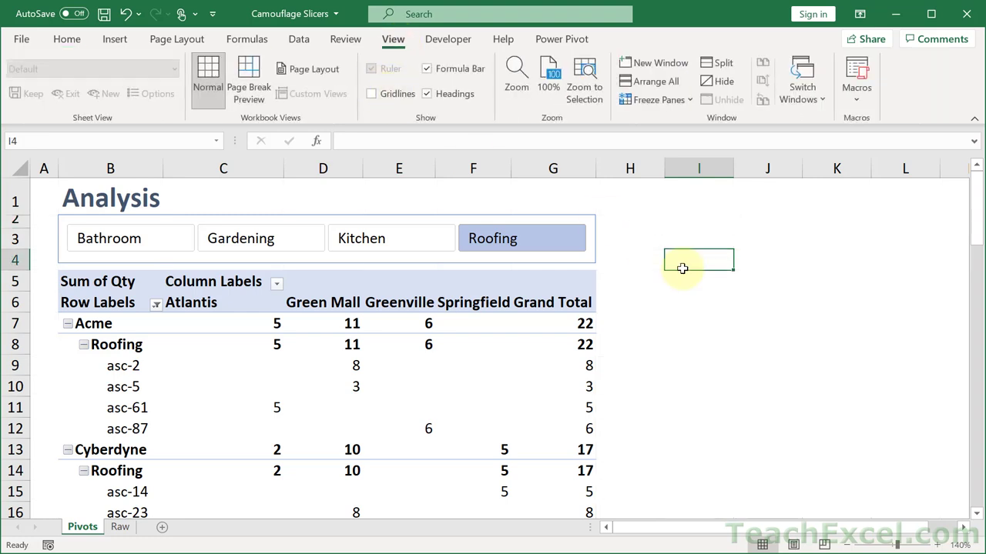
# Step: Duplicate the first Light slicer style to make an editable copy, SlicerStyleLight1 3
pyautogui.click(590, 221)
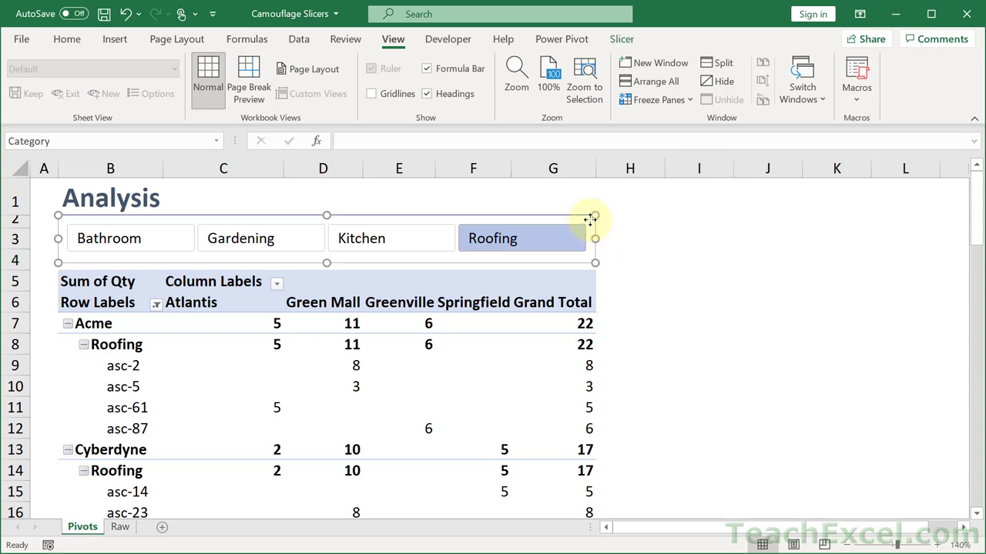
pyautogui.click(620, 39)
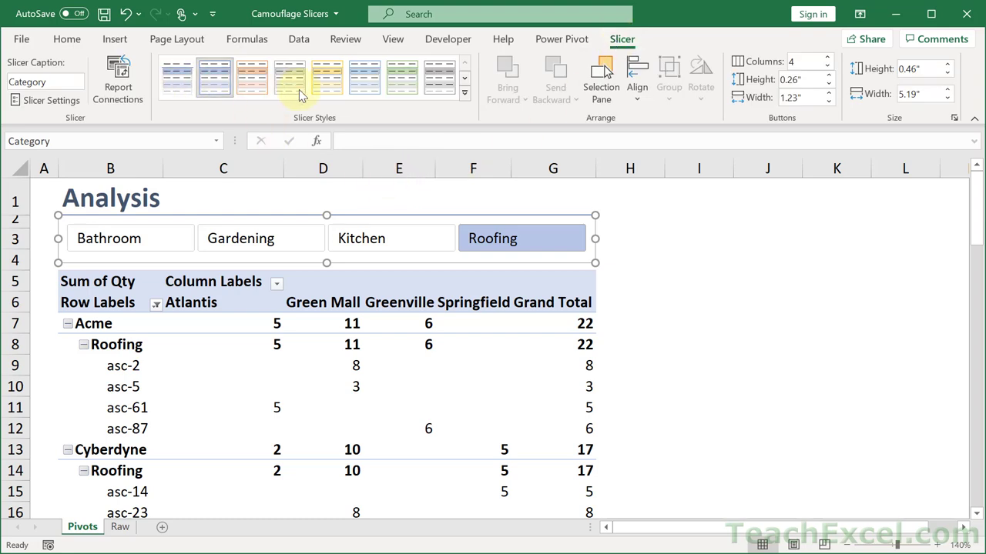
pyautogui.click(467, 94)
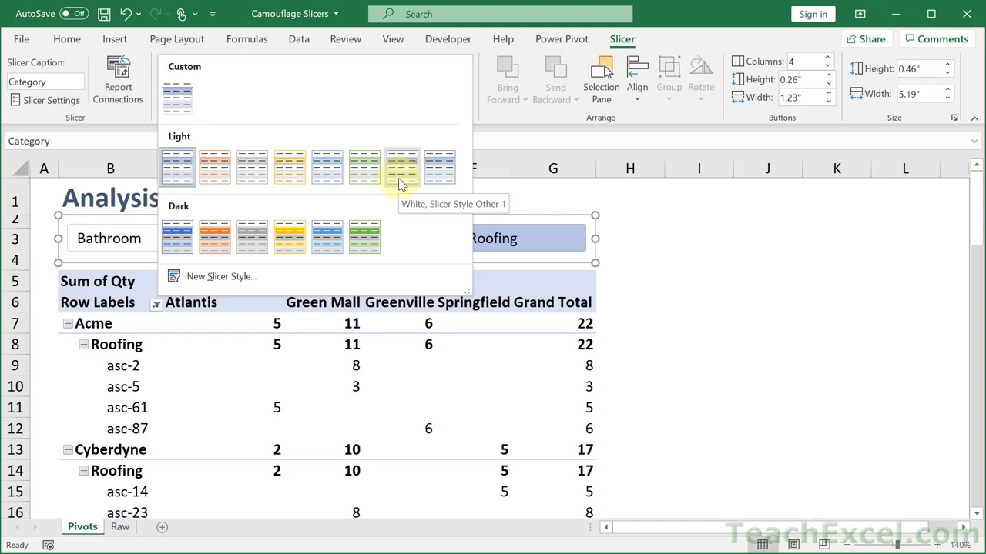
pyautogui.rightClick(178, 169)
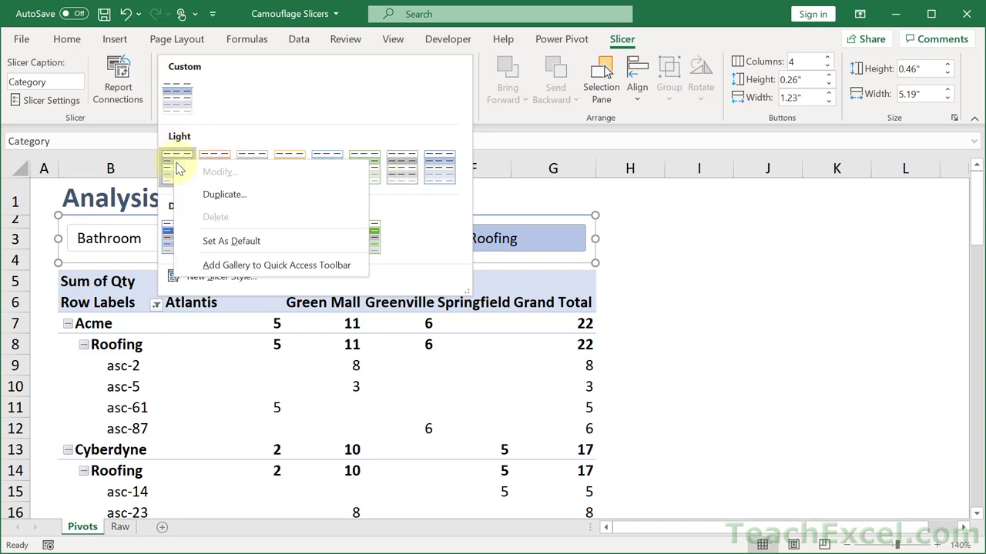
pyautogui.click(285, 195)
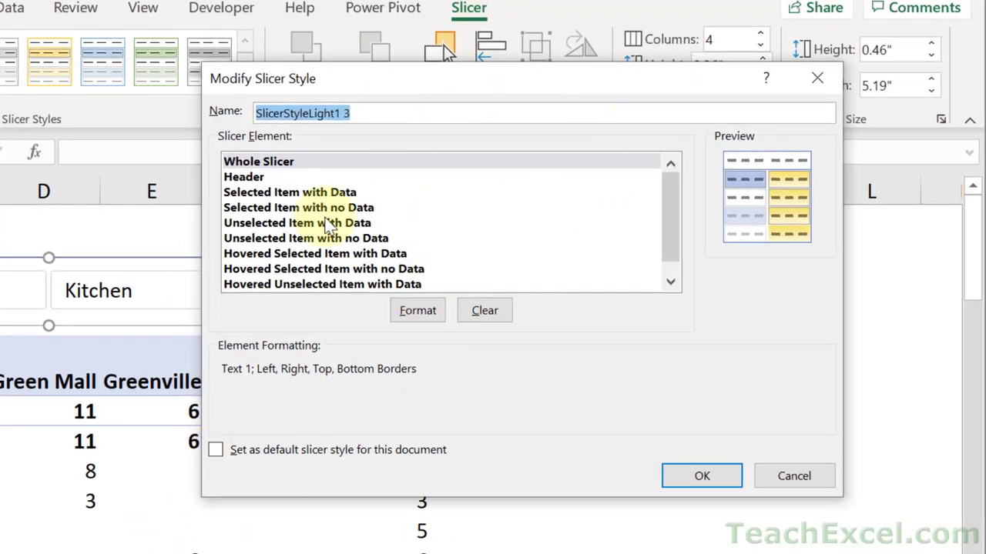
# Step: Set the new style's Whole Slicer border to None and save the style
pyautogui.click(246, 164)
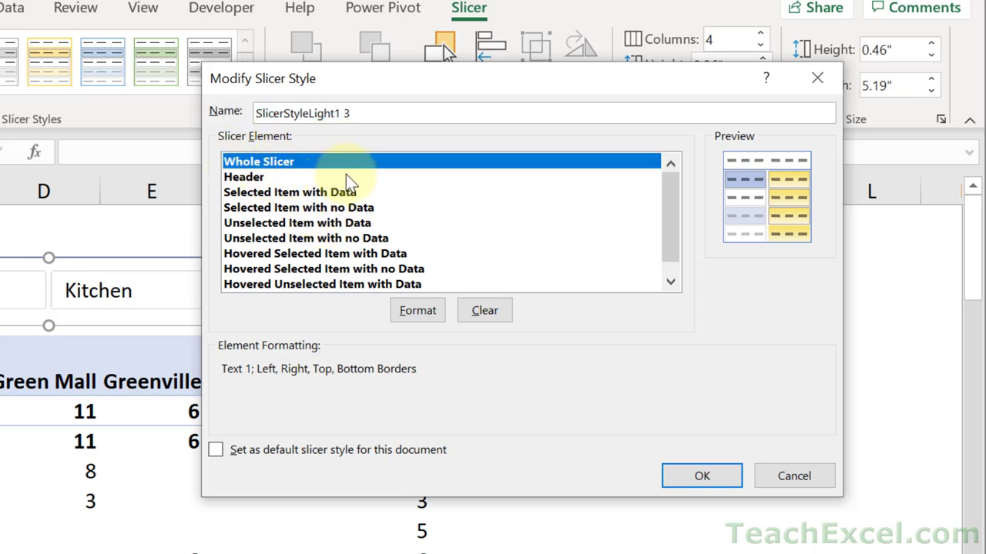
pyautogui.click(421, 316)
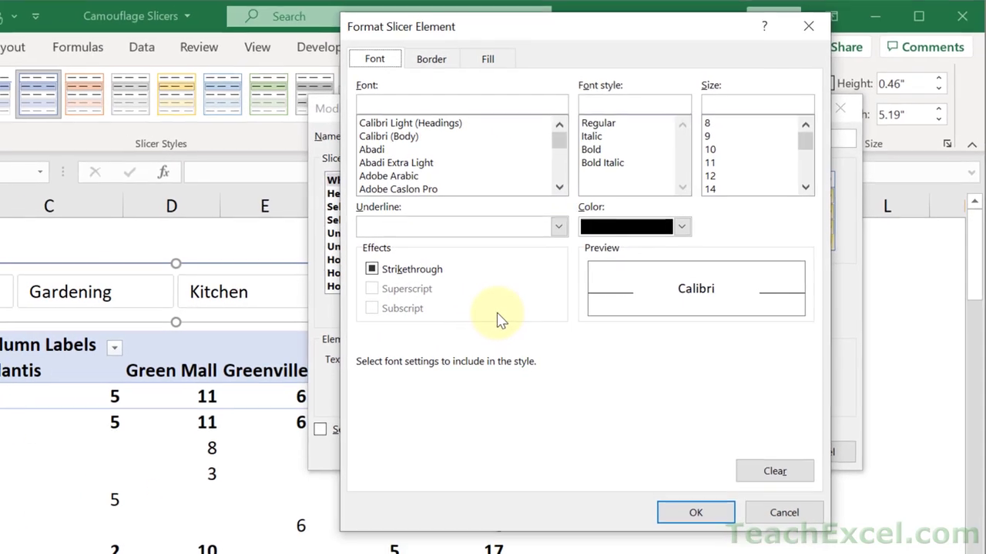
pyautogui.click(432, 64)
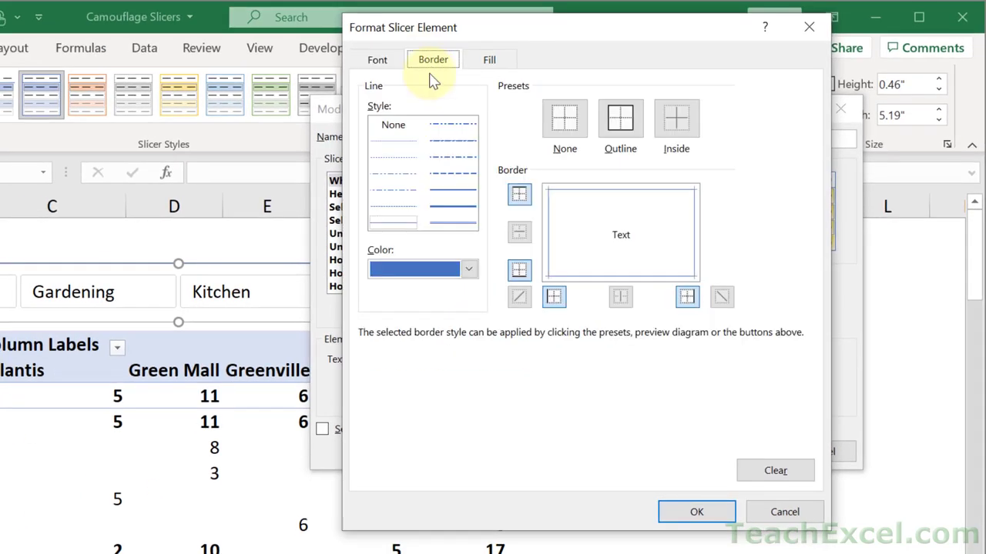
pyautogui.click(566, 127)
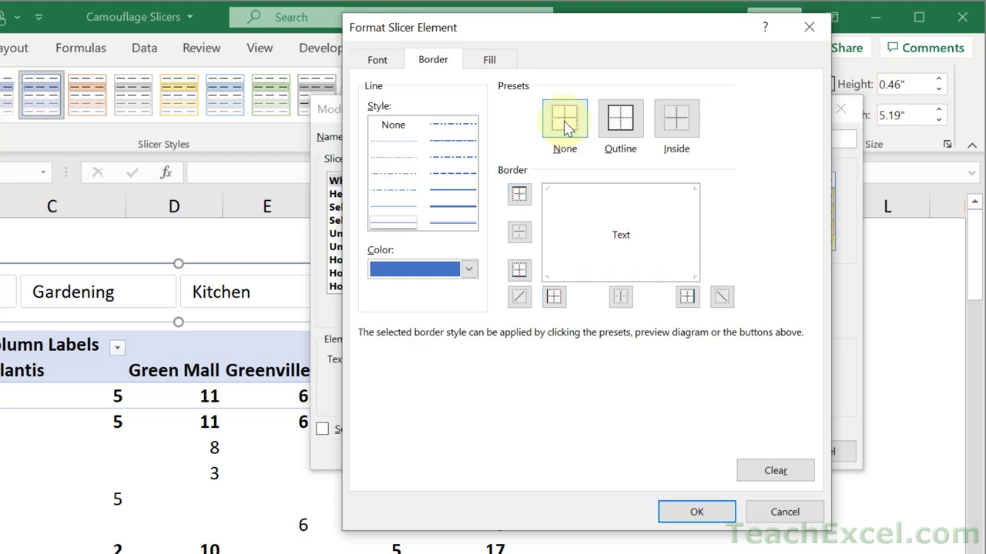
pyautogui.click(682, 513)
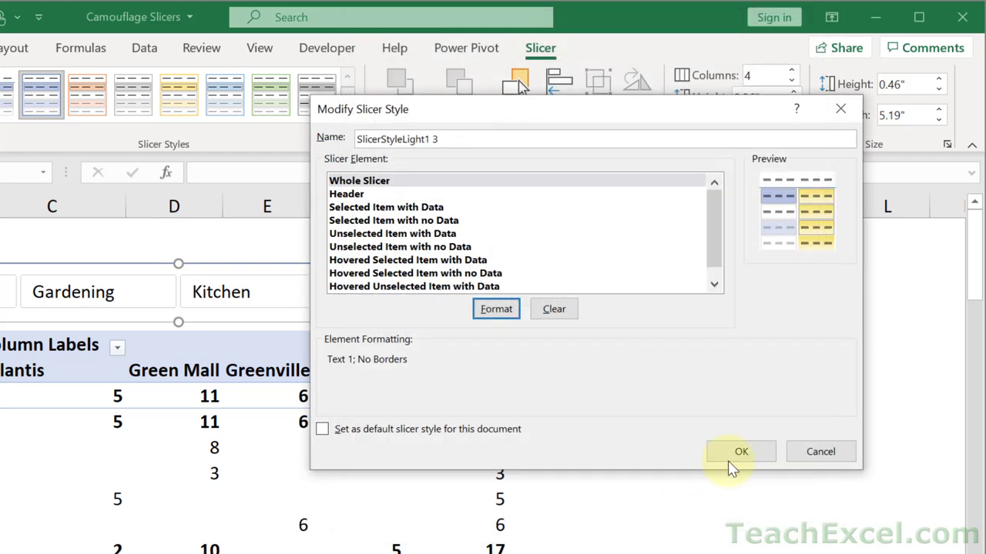
pyautogui.click(737, 452)
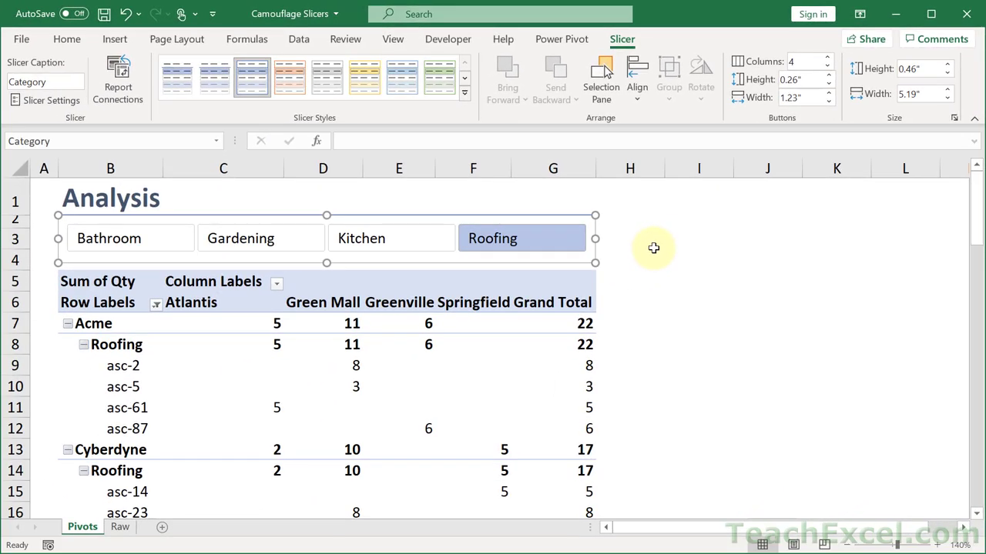
# Step: Reselect the Category slicer and apply the custom SlicerStyleLight1 3 style from the gallery
pyautogui.click(349, 200)
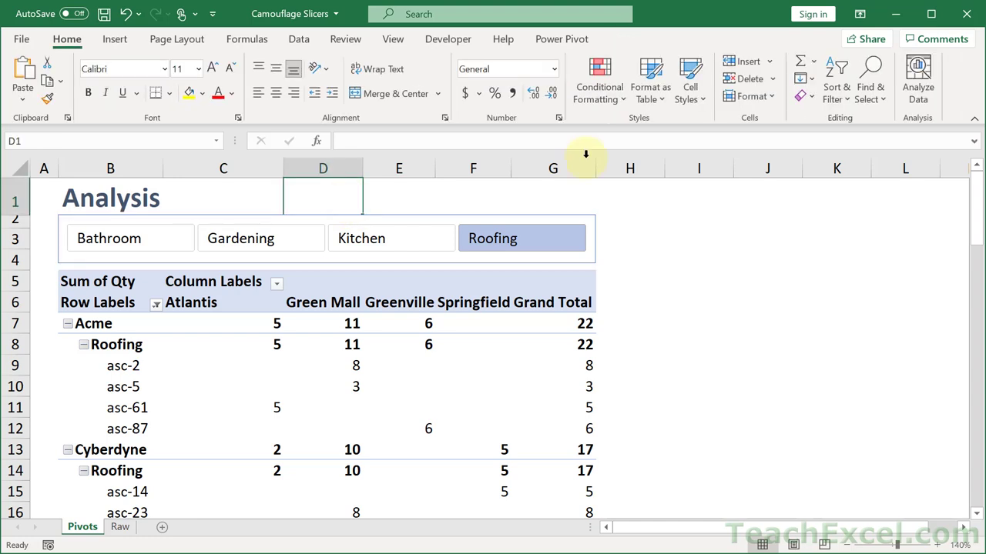
pyautogui.click(592, 219)
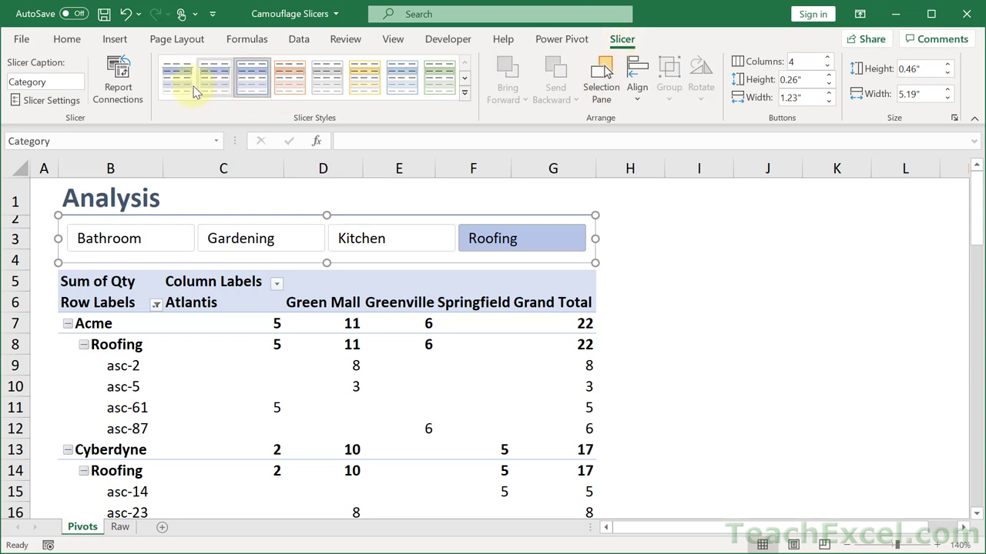
pyautogui.click(464, 93)
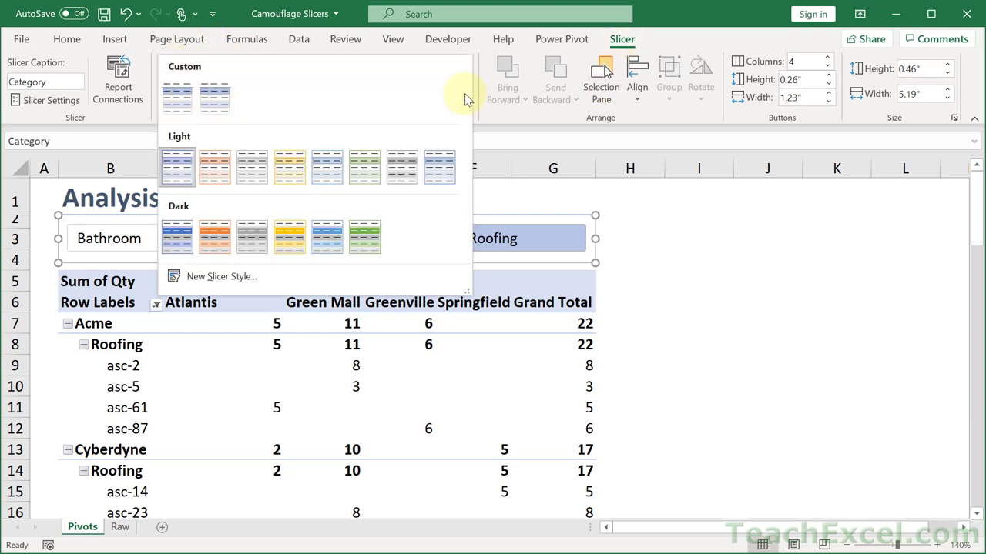
pyautogui.click(221, 100)
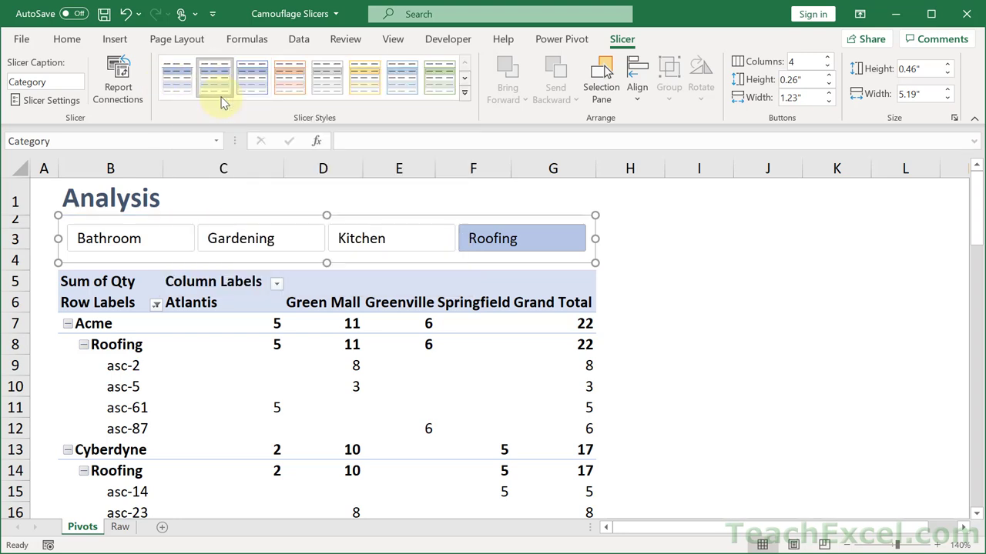
# Step: Clear the Category slicer's filter so all four categories show, Acme totalling 98
pyautogui.click(682, 244)
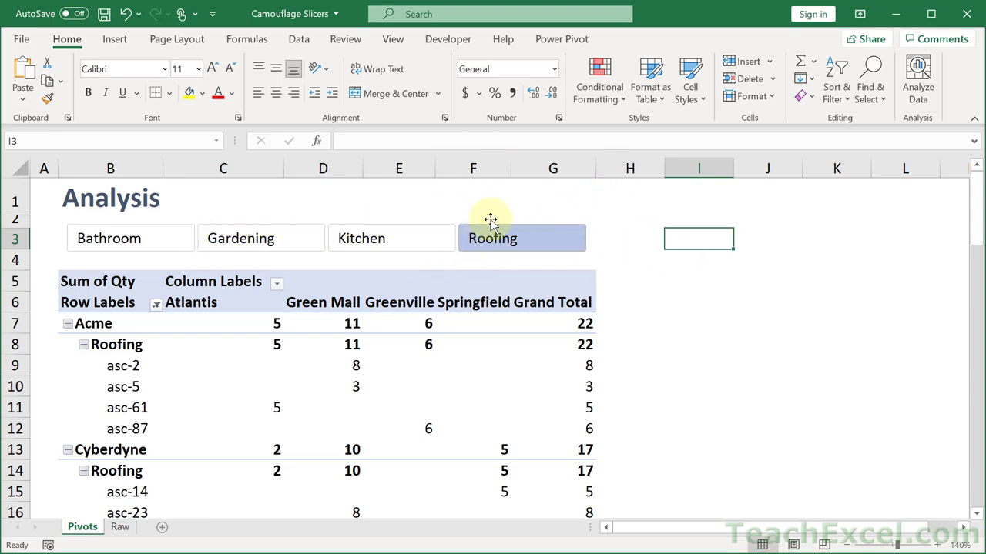
pyautogui.rightClick(395, 232)
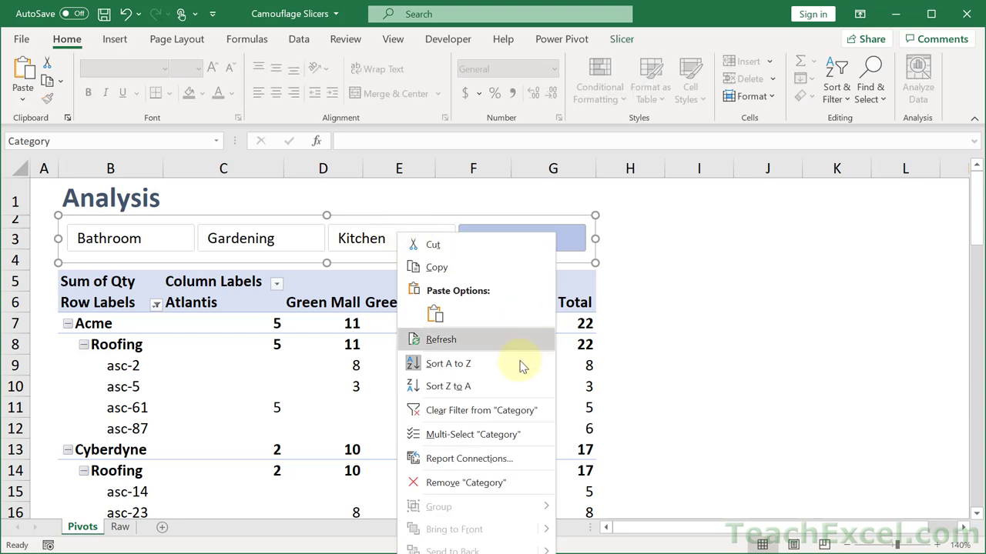
pyautogui.click(474, 410)
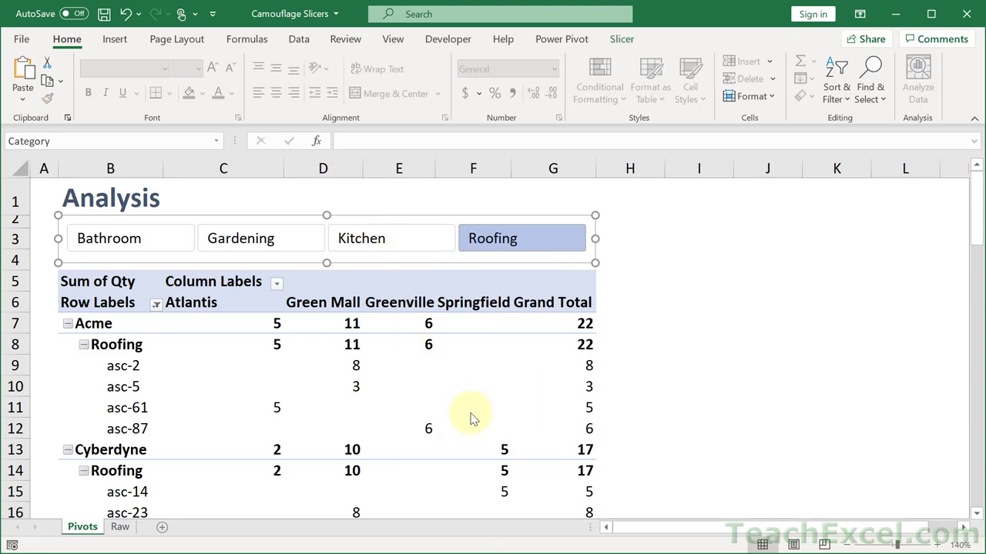
pyautogui.click(738, 237)
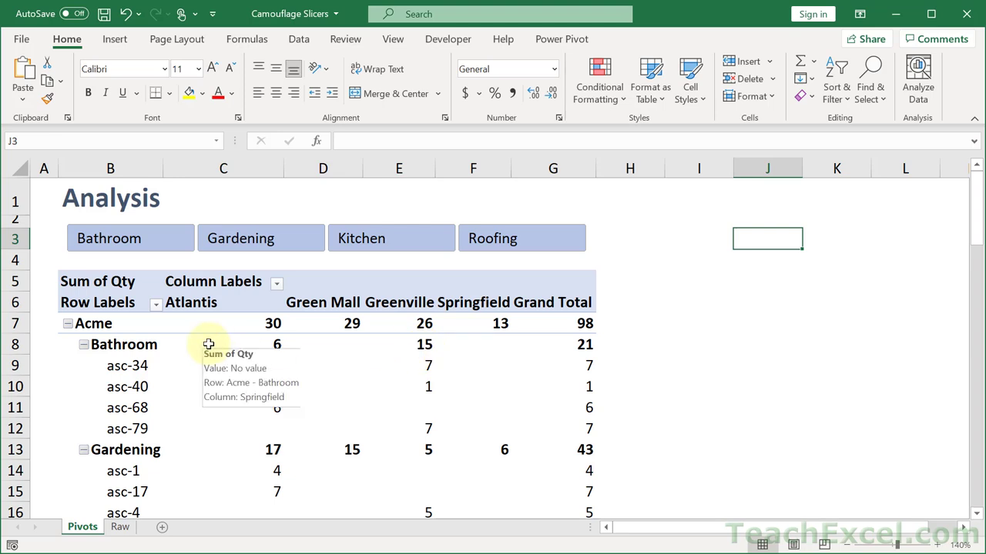
# Step: Turn off Autofit column widths on update in the pivot table's PivotTable Options
pyautogui.click(202, 321)
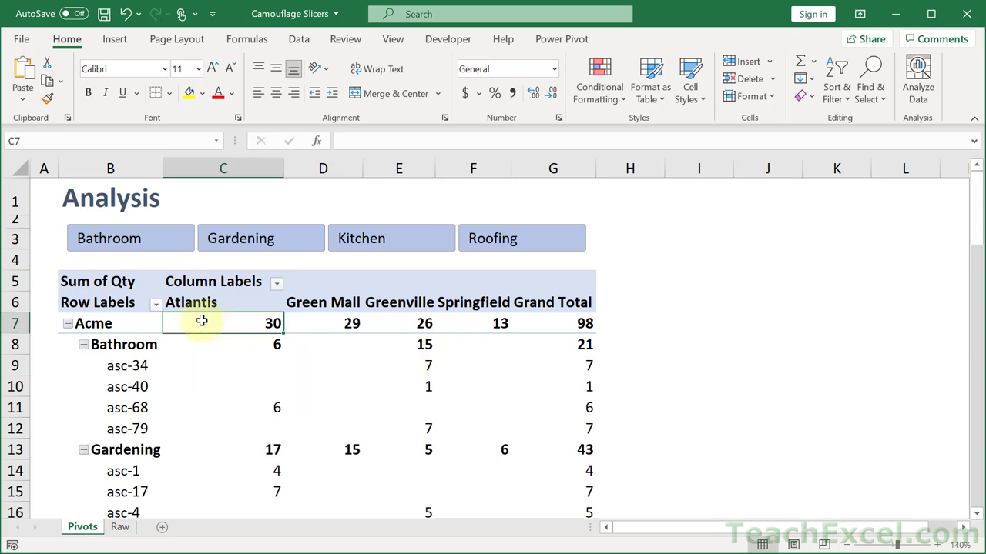
pyautogui.rightClick(201, 321)
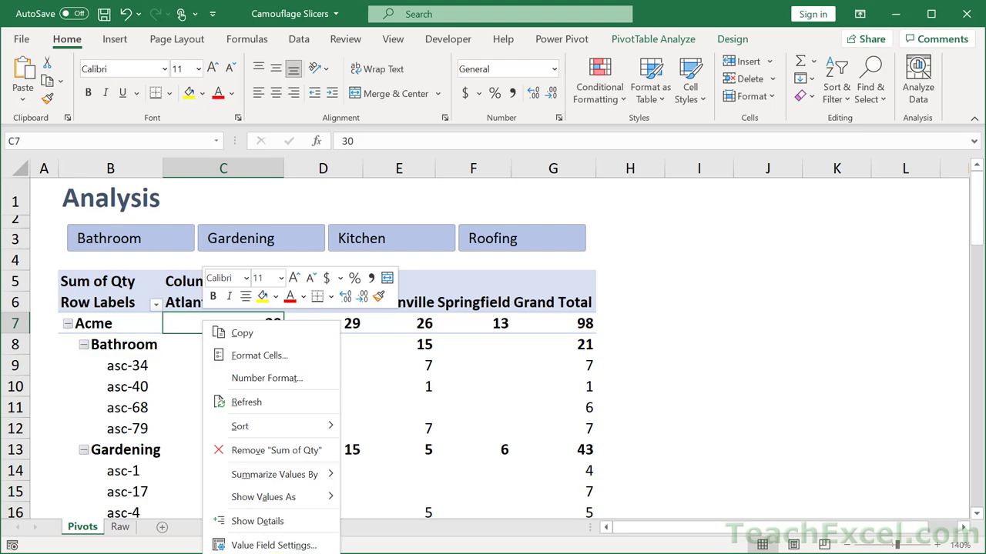
pyautogui.click(269, 553)
pyautogui.moveTo(310, 376); pyautogui.dragTo(400, 117)
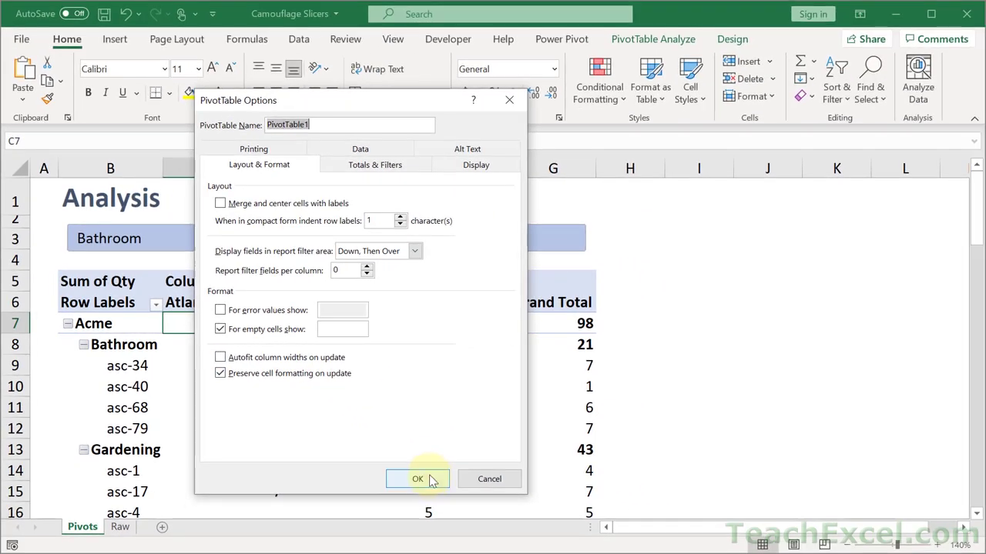
pyautogui.click(431, 478)
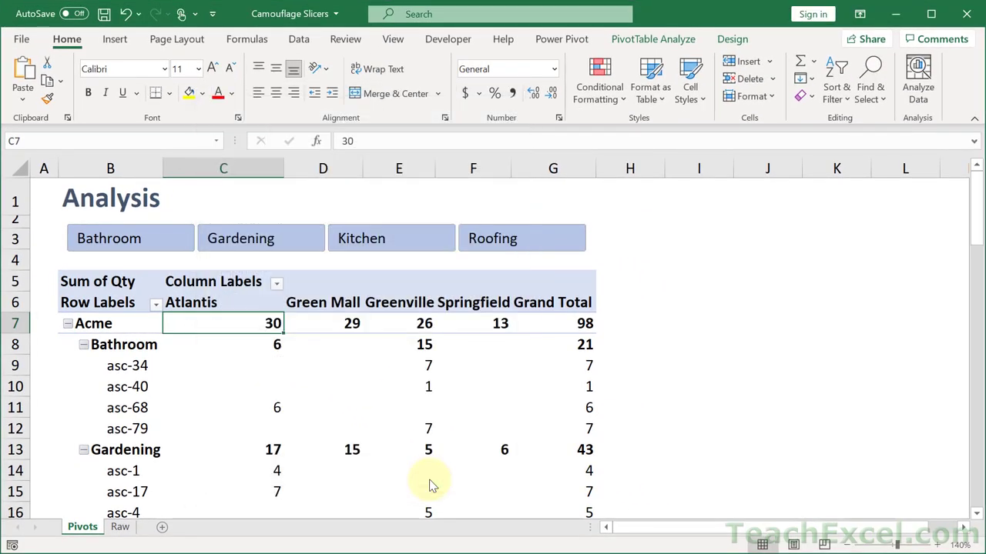
# Step: Cycle the slicer through Kitchen, Gardening, Roofing and Bathroom, finishing on Roofing (Acme 22, Cyberdyne 17)
pyautogui.click(397, 235)
pyautogui.click(304, 238)
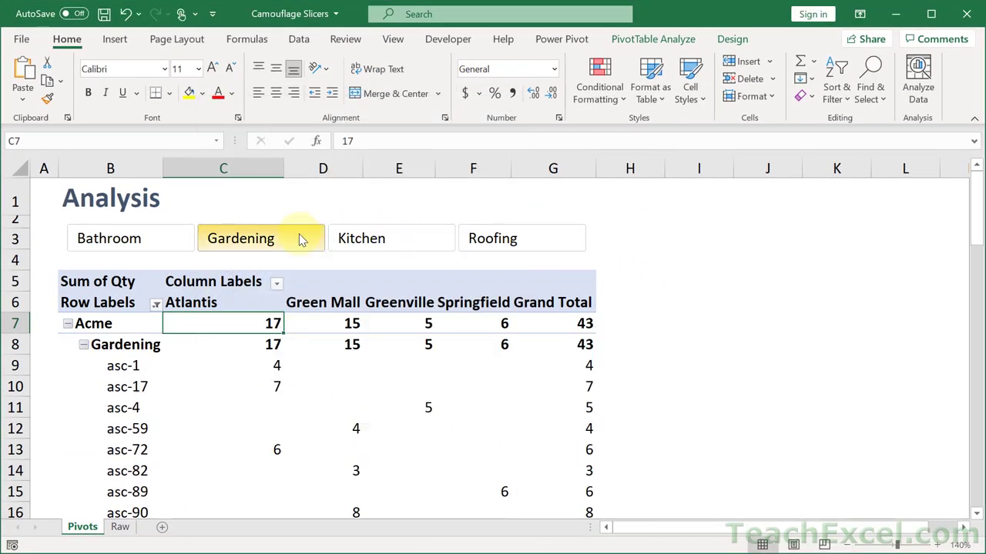
pyautogui.click(497, 242)
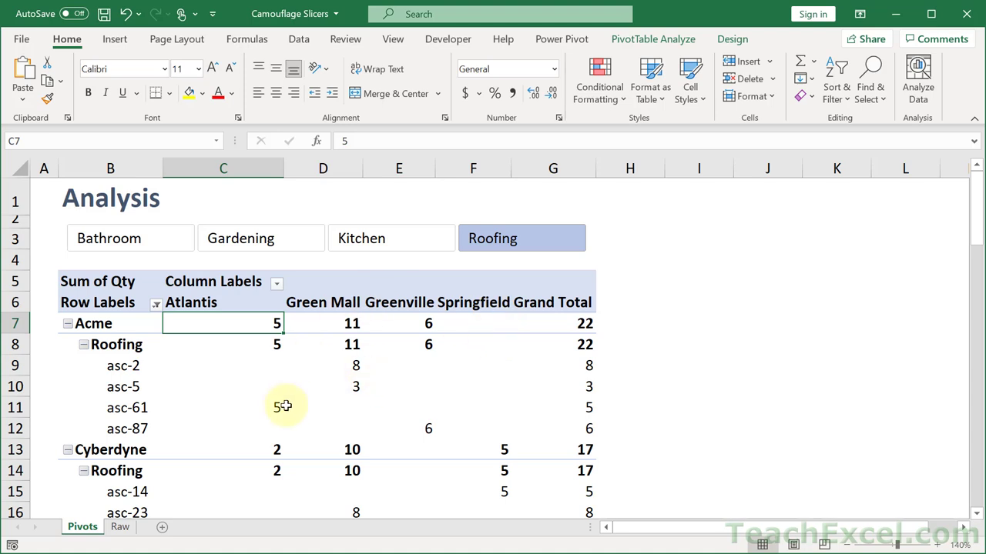
pyautogui.click(142, 243)
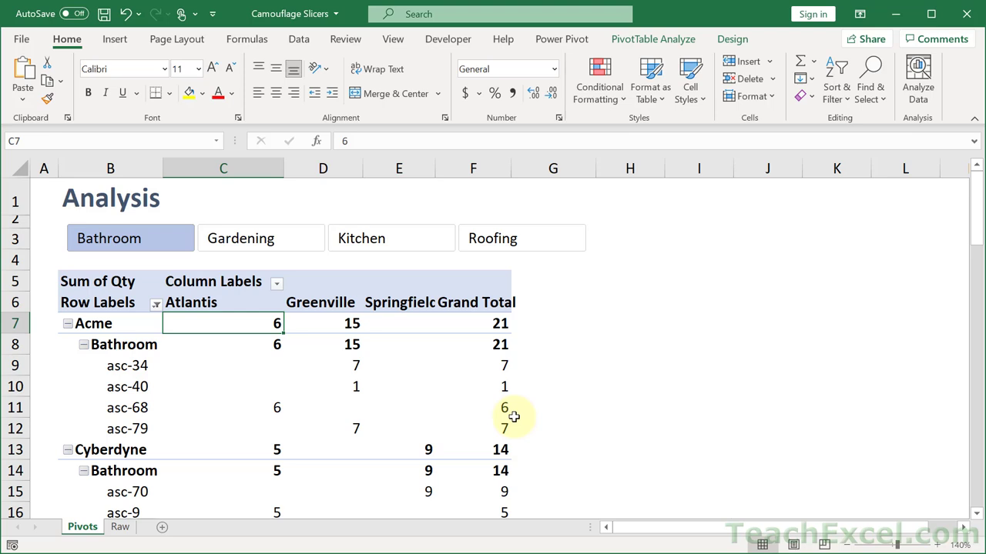
pyautogui.click(273, 246)
pyautogui.click(387, 241)
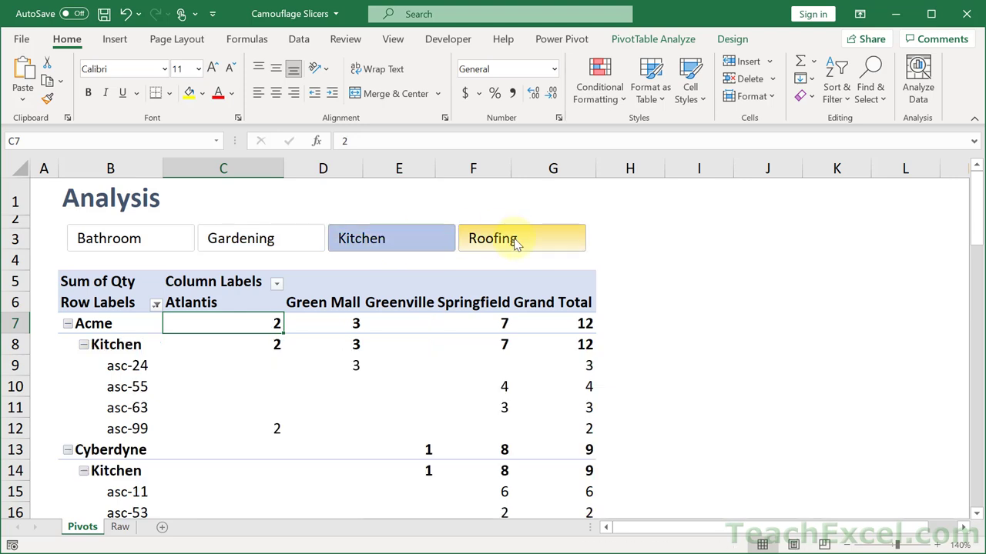
pyautogui.click(517, 243)
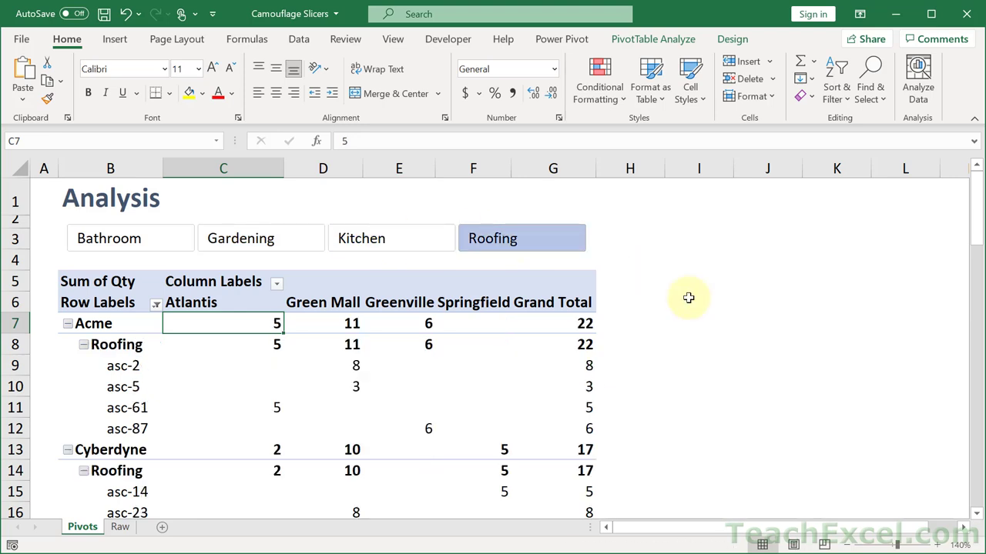